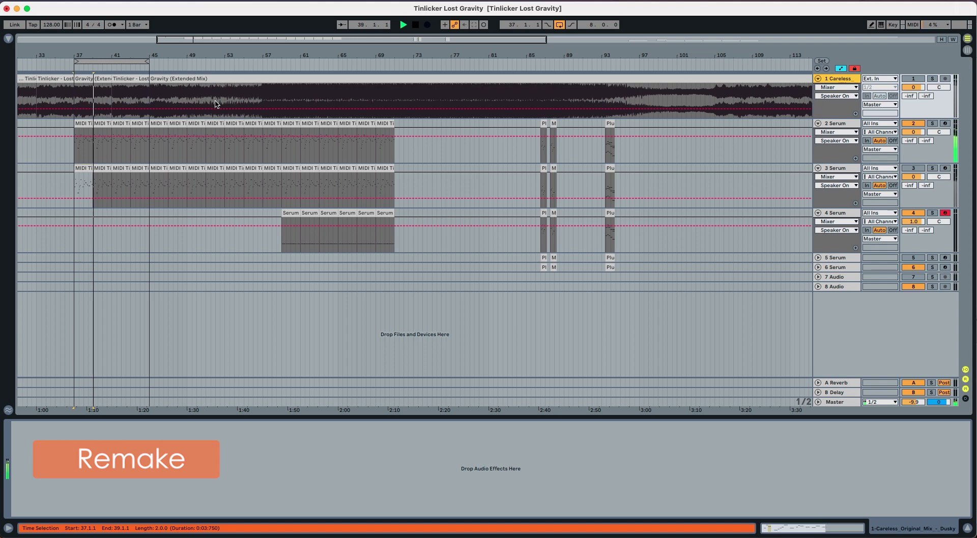
Solo the original reference audio track to compare it with the remake, and switch off loop playback
key(s)
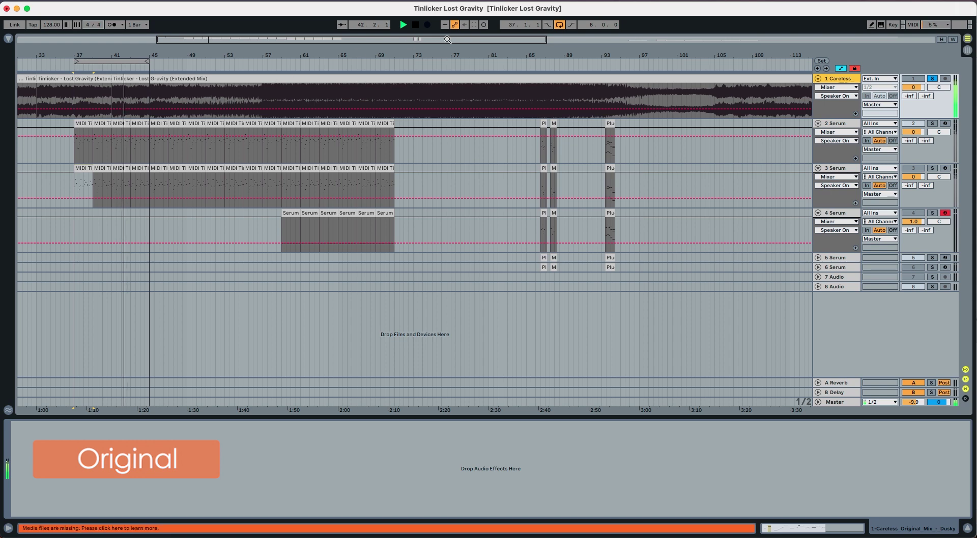
click(559, 25)
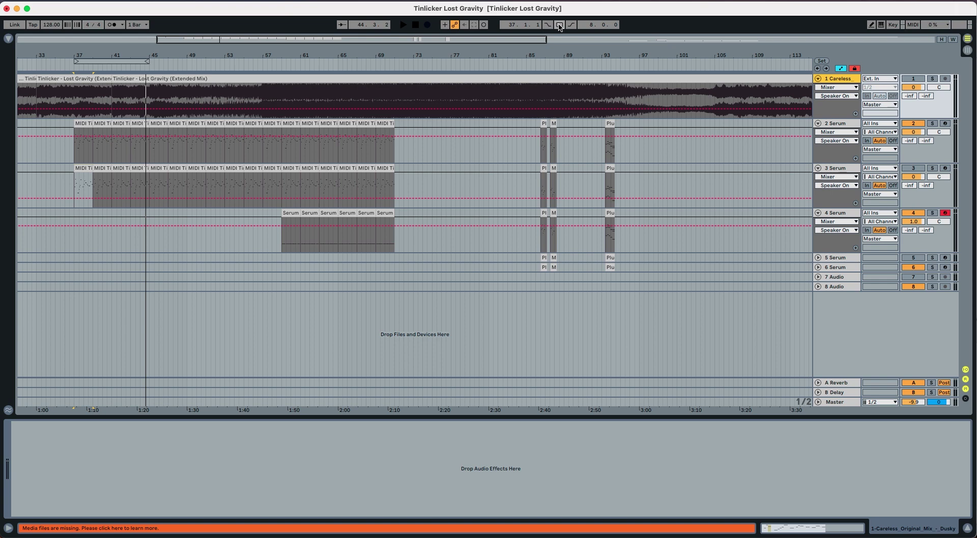
Select the track 3 Serum channel, turn off automation arming, and open its Serum synth window
click(836, 123)
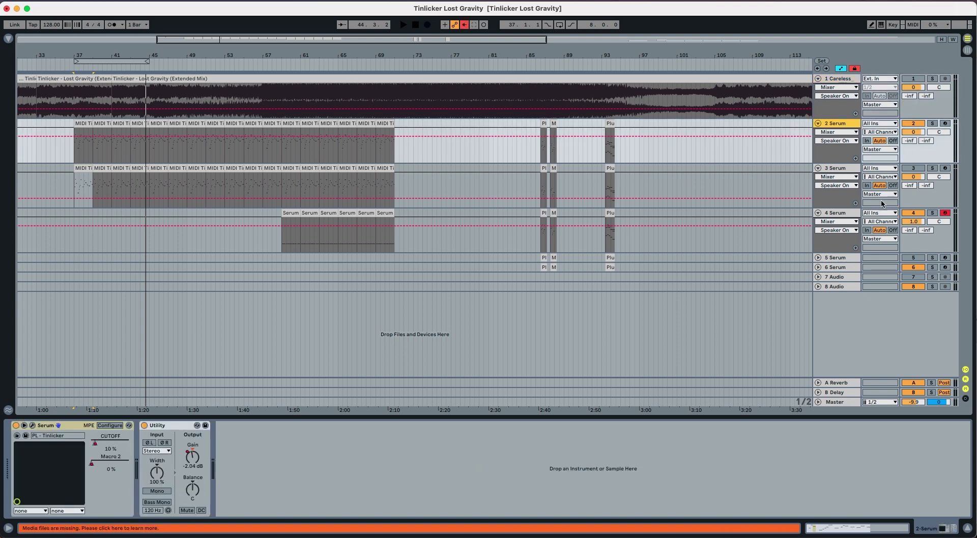
click(788, 170)
click(95, 449)
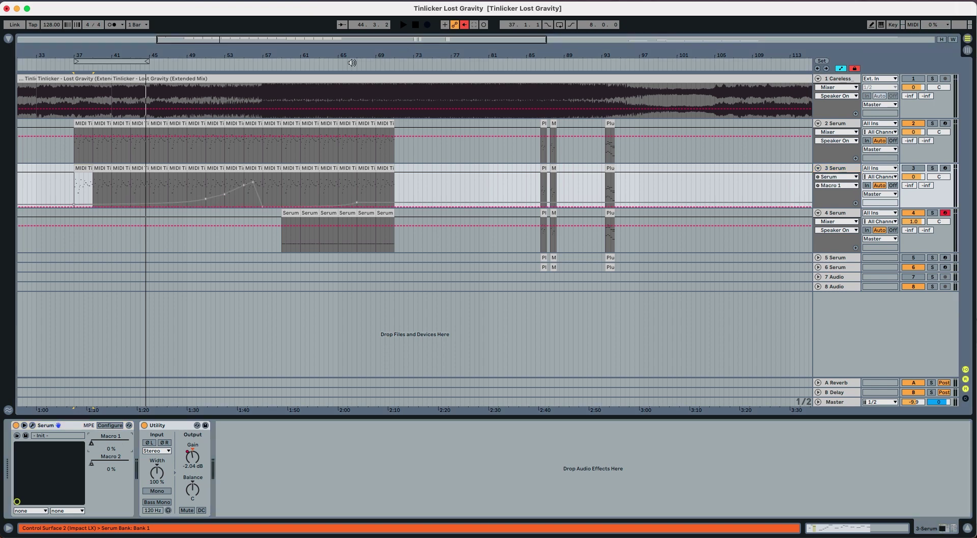
click(463, 25)
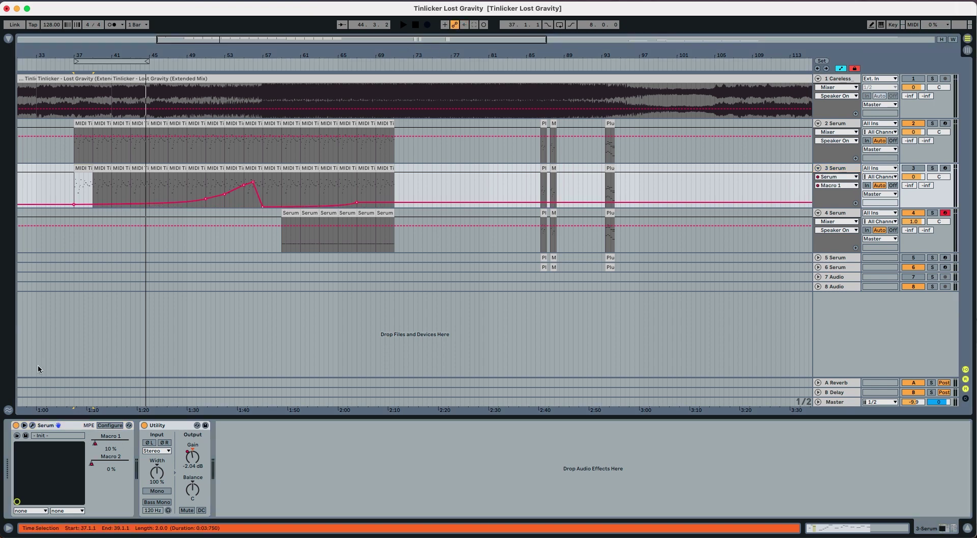
click(33, 426)
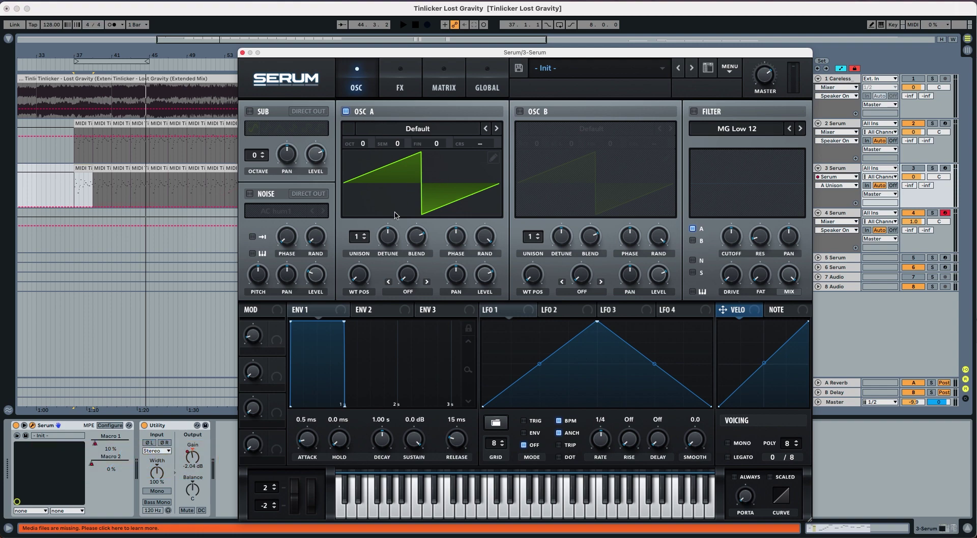
Set oscillator A to 3 unison voices and lower its detune and blend
drag(356, 240, 384, 277)
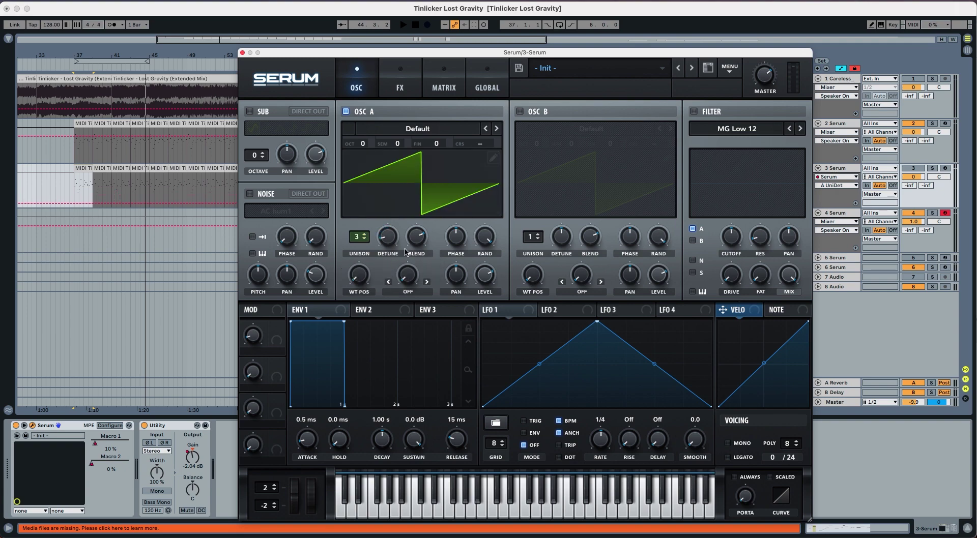
mouse_move(417, 238)
mouse_down()
mouse_move(414, 318)
mouse_move(409, 256)
mouse_up()
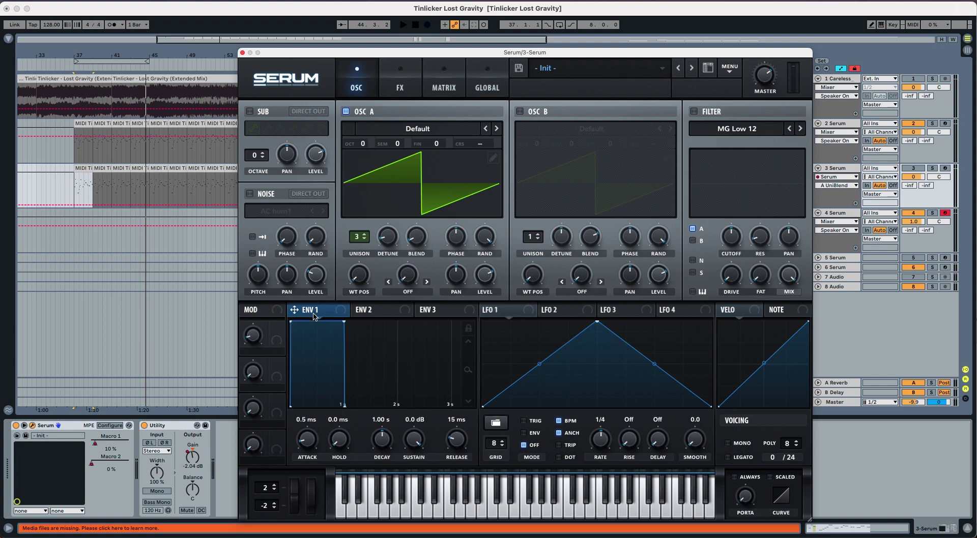
Shape envelope 2 with a decay of 869 ms, sustain of 0% and release of 515 ms, and audition the patch
click(367, 315)
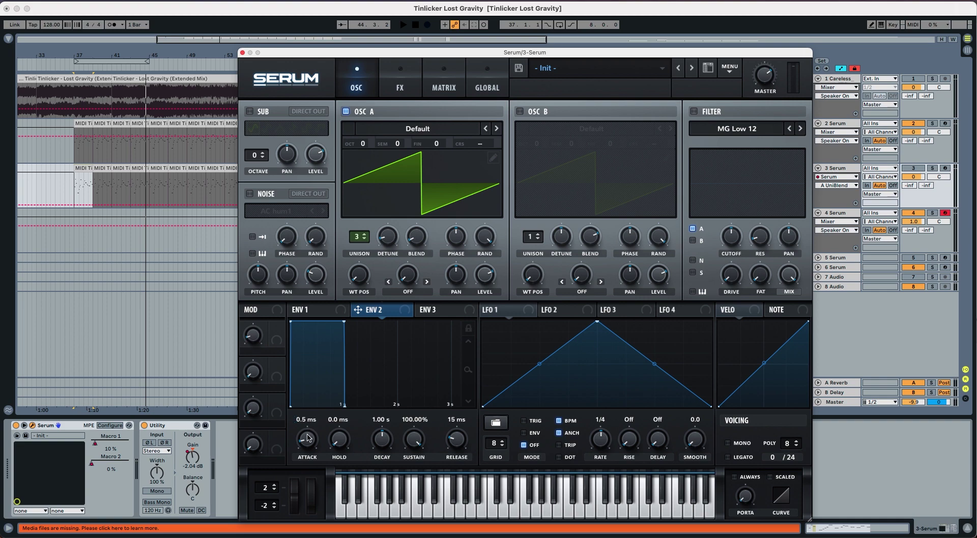
drag(374, 436, 414, 464)
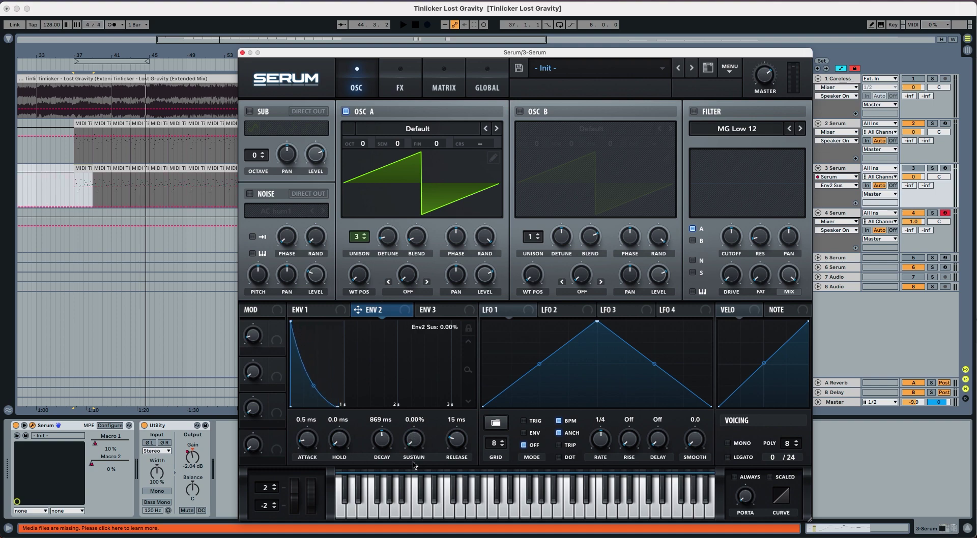
drag(457, 442, 459, 425)
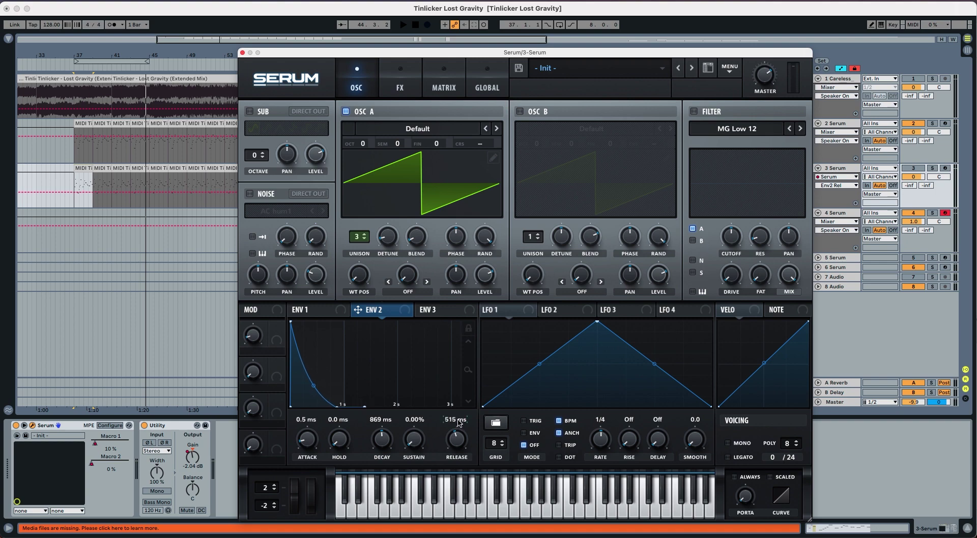
key(space)
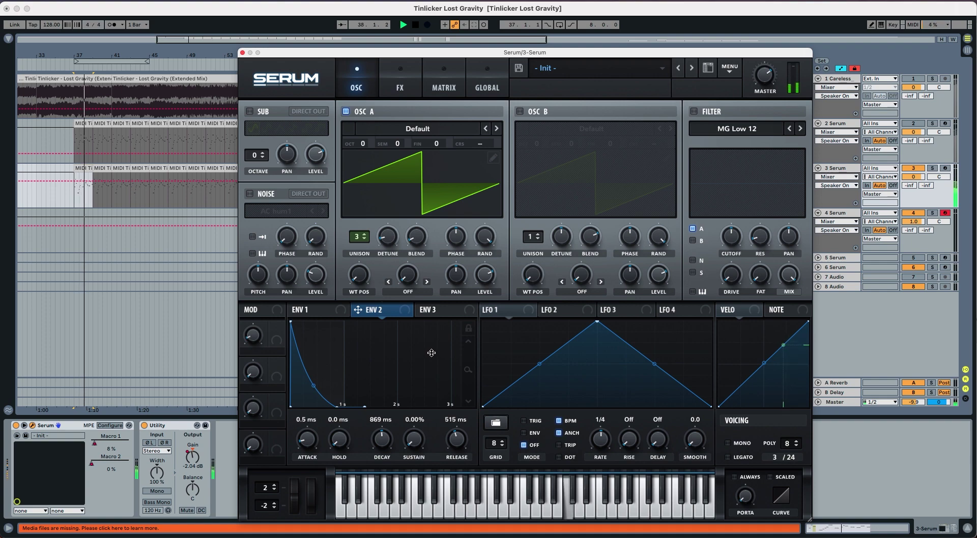
key(space)
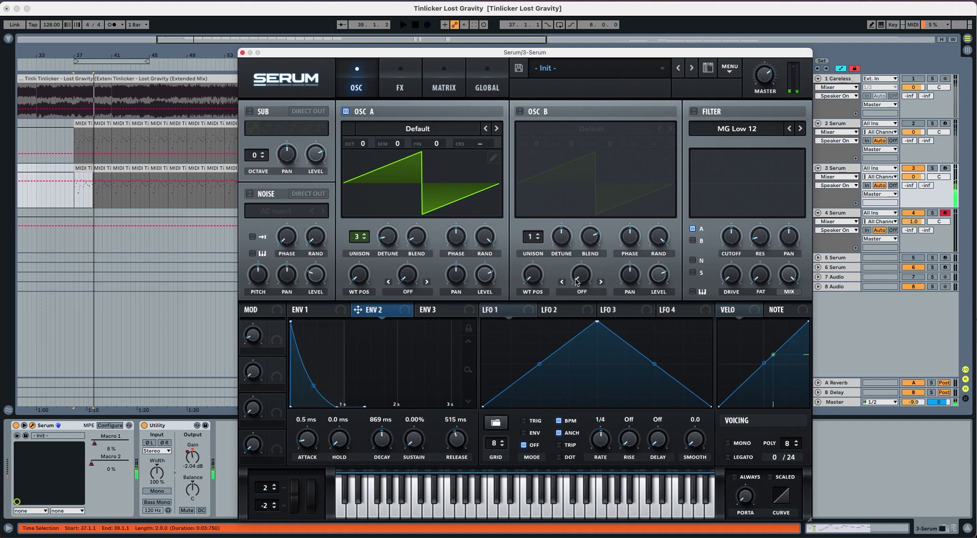
Enable Serum's main filter, set its type to MG Low 18 and lower the cutoff close to minimum
click(694, 112)
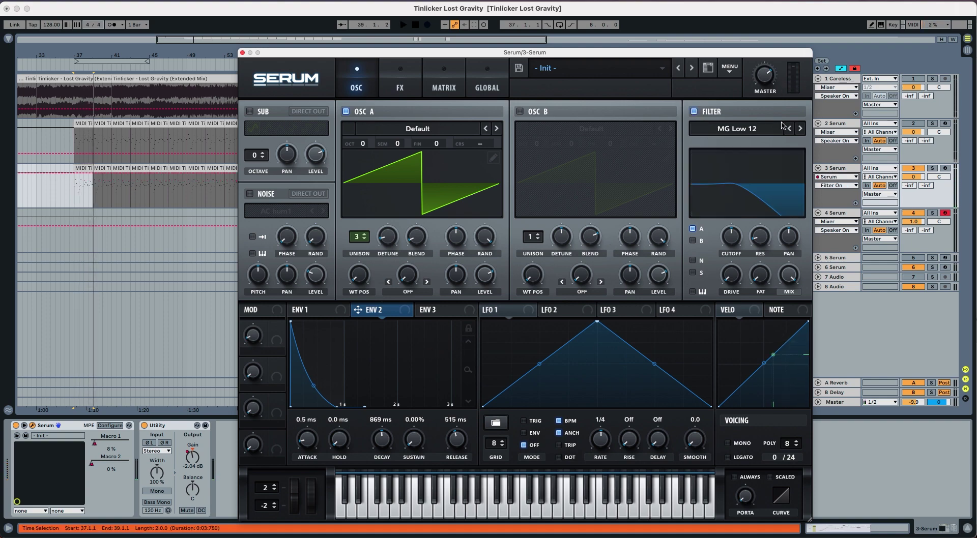
click(799, 129)
drag(732, 229, 723, 274)
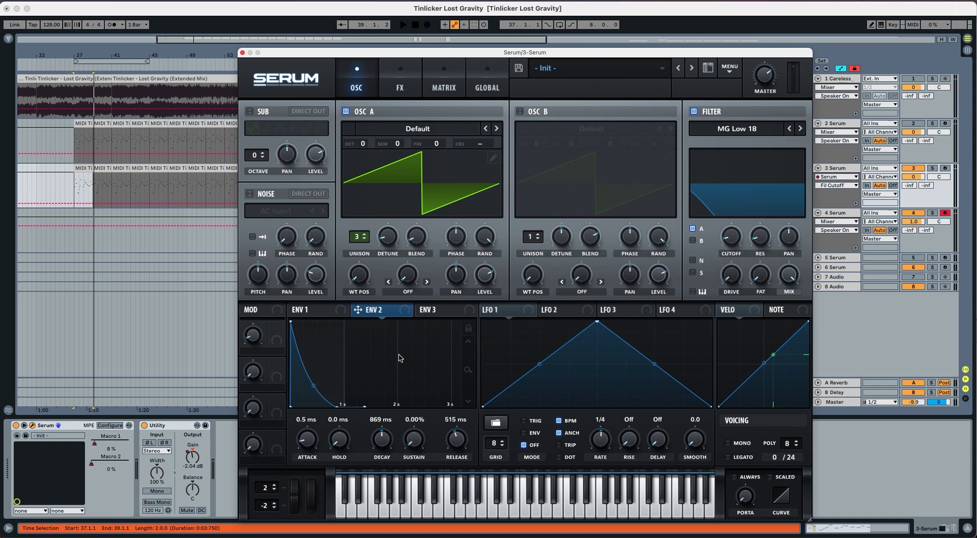
Assign envelope 2 as a modulator of the filter cutoff and audition the patch
drag(406, 314, 717, 248)
key(space)
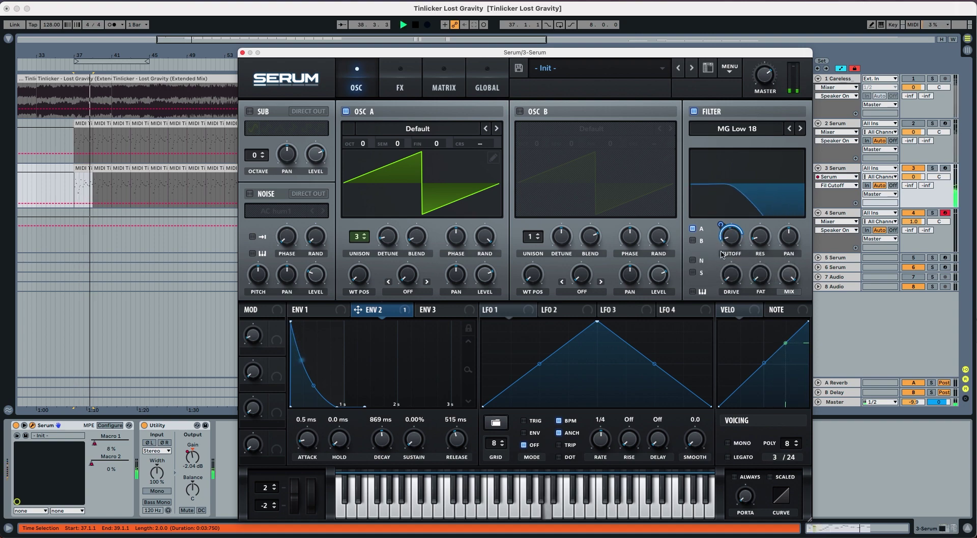
key(space)
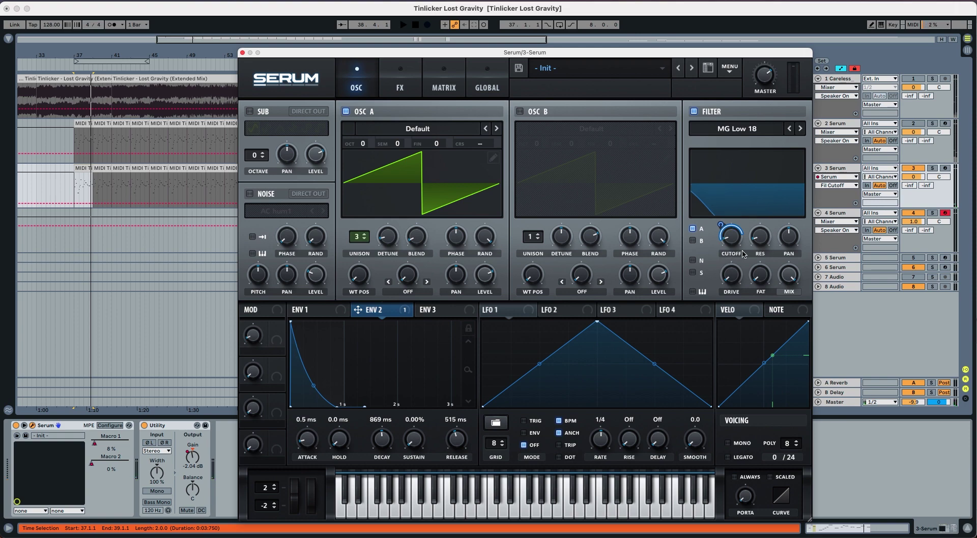
Set the filter resonance to about 16%, raise the drive and cutoff slightly, and audition the patch
click(758, 239)
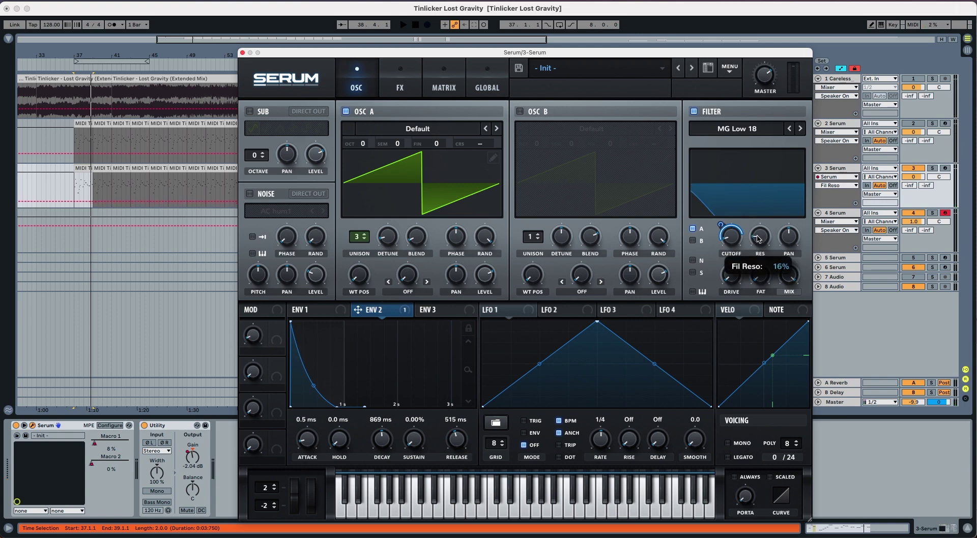
drag(758, 239, 758, 238)
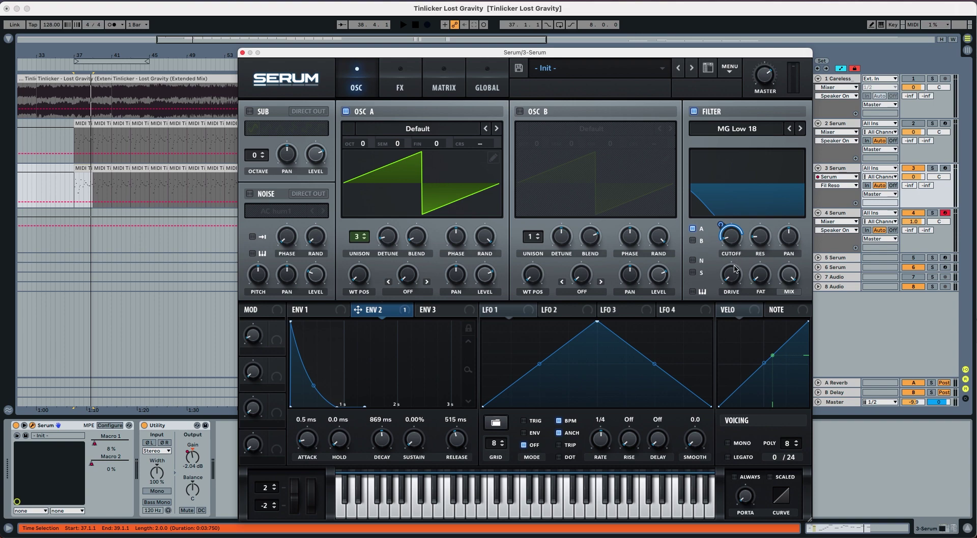
drag(734, 269, 734, 239)
key(space)
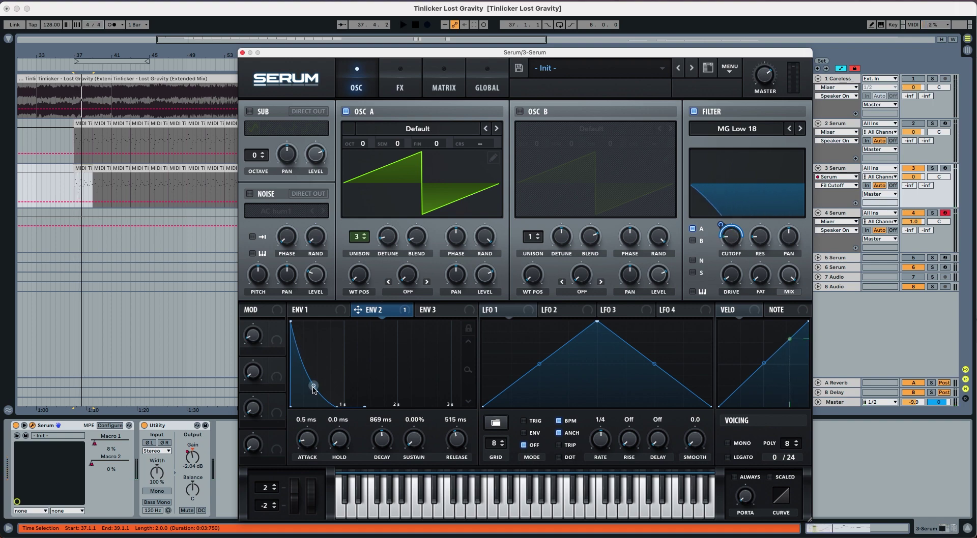
Make the decay curve of envelope 2 steeper and audition the shorter pluck
drag(313, 388, 312, 394)
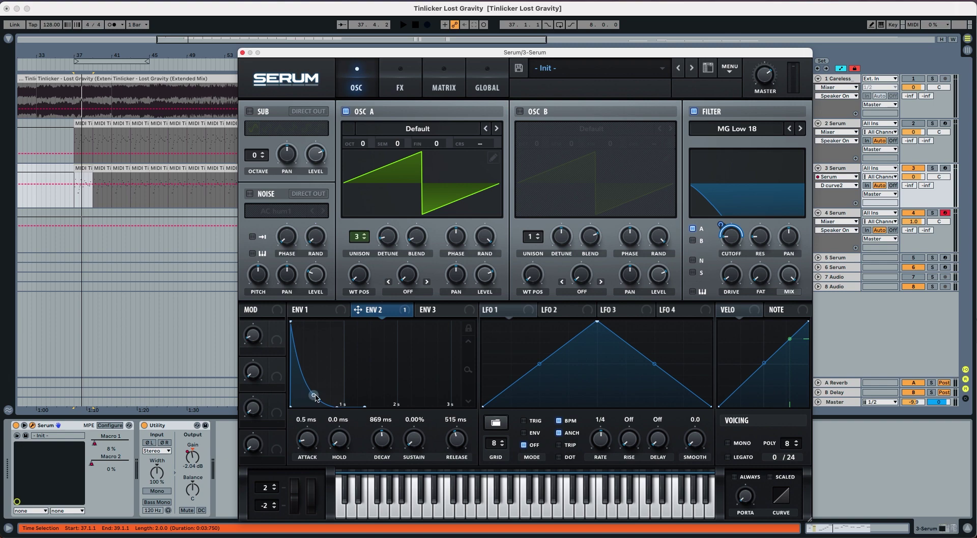
key(space)
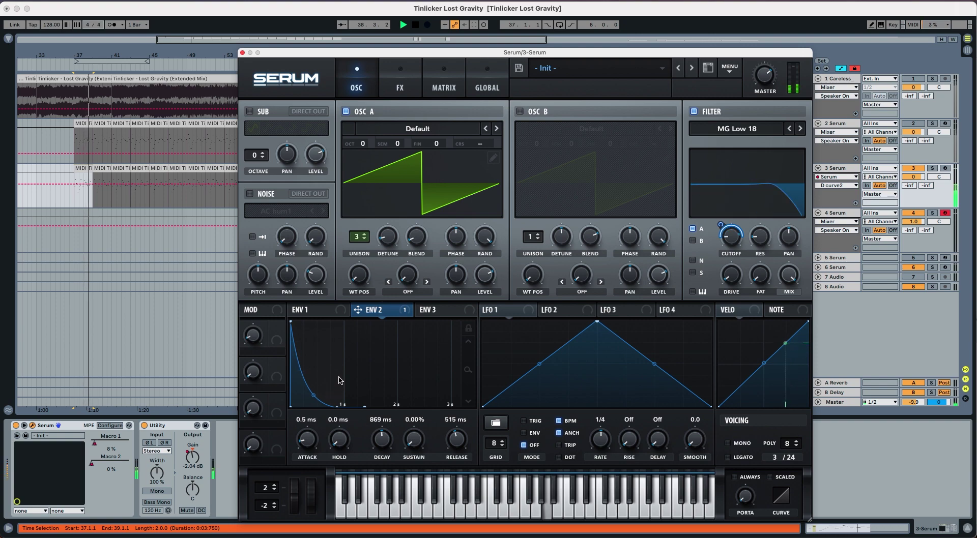
key(space)
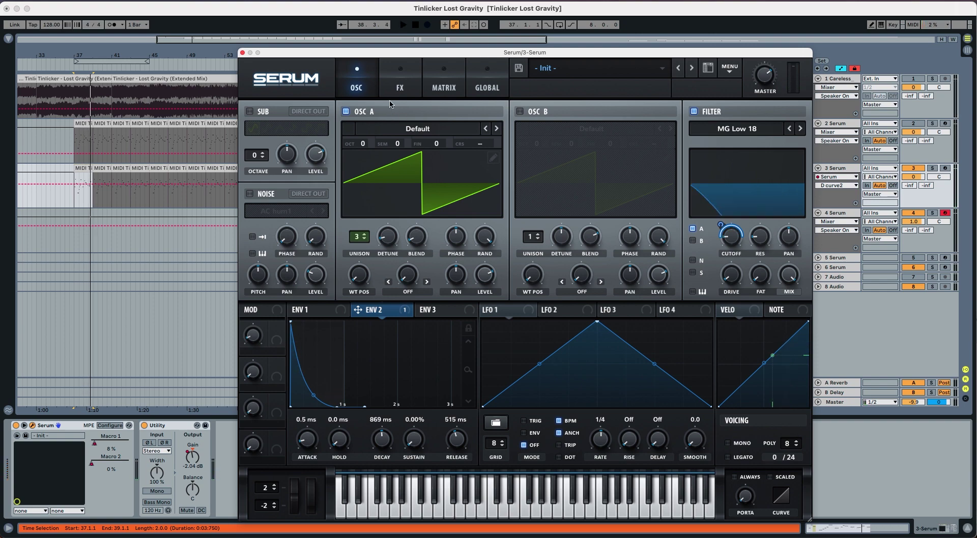
Enable the Distortion effect in Tube mode, set its drive to 72%, and audition the patch
click(387, 82)
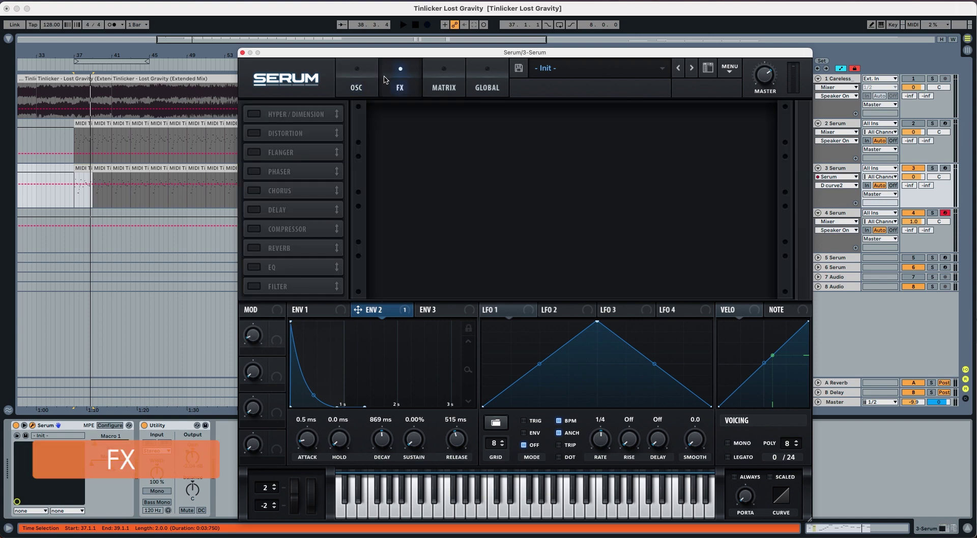
click(254, 134)
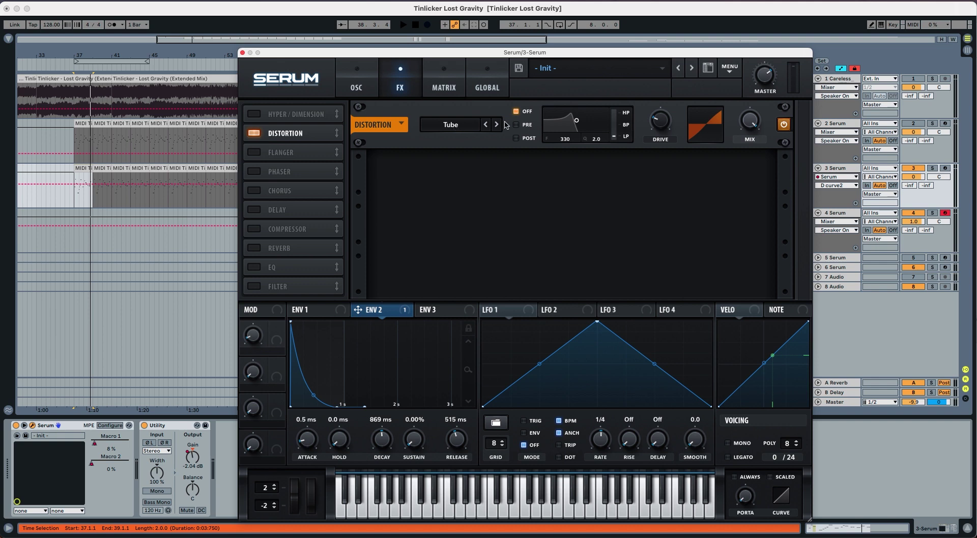
drag(658, 127, 668, 79)
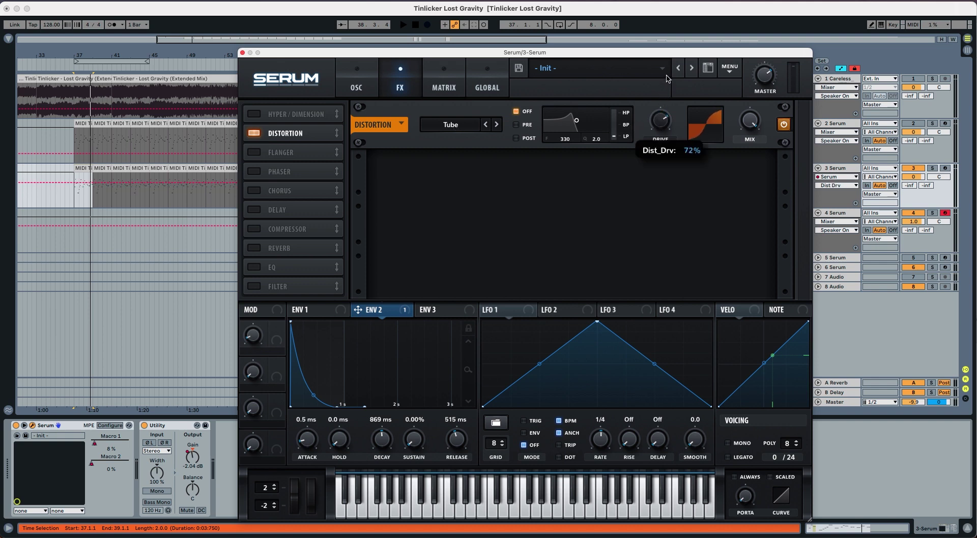
key(space)
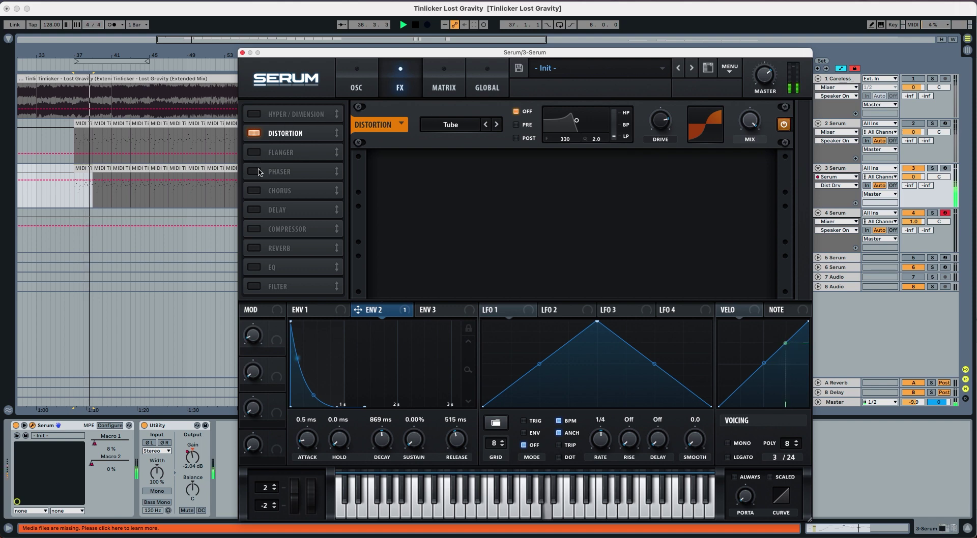
key(space)
Enable the Compressor effect with a threshold of -26.5 dB and a longer attack, and audition the patch
click(262, 228)
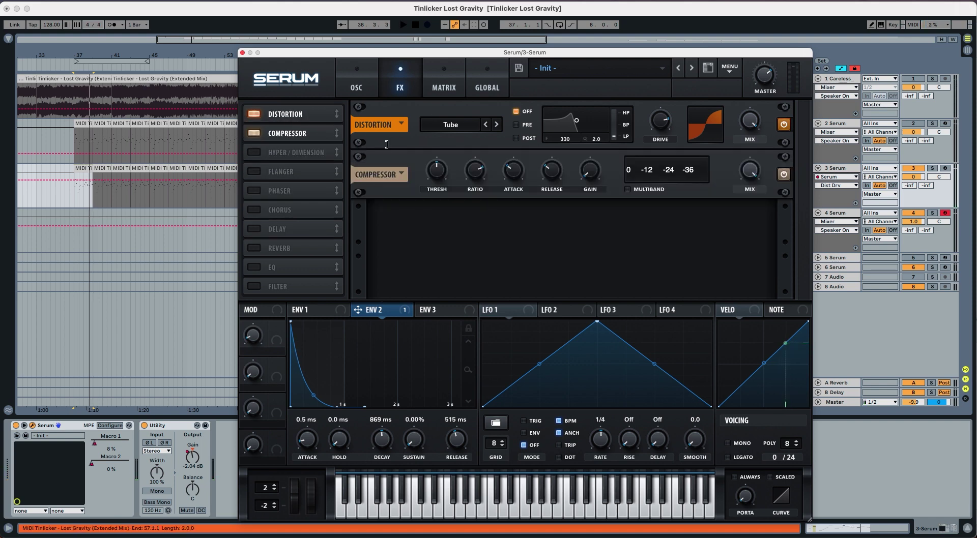
drag(439, 173, 441, 160)
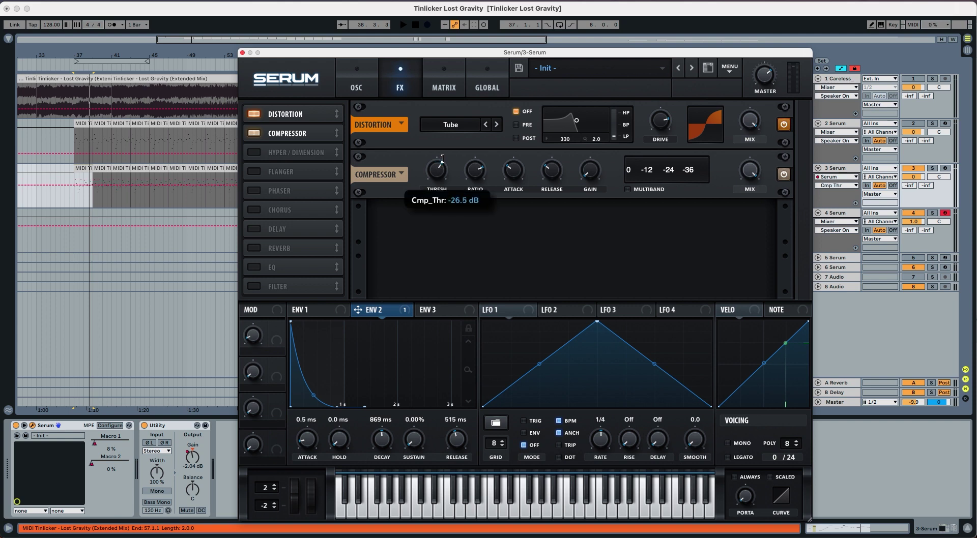
drag(524, 169, 524, 158)
key(space)
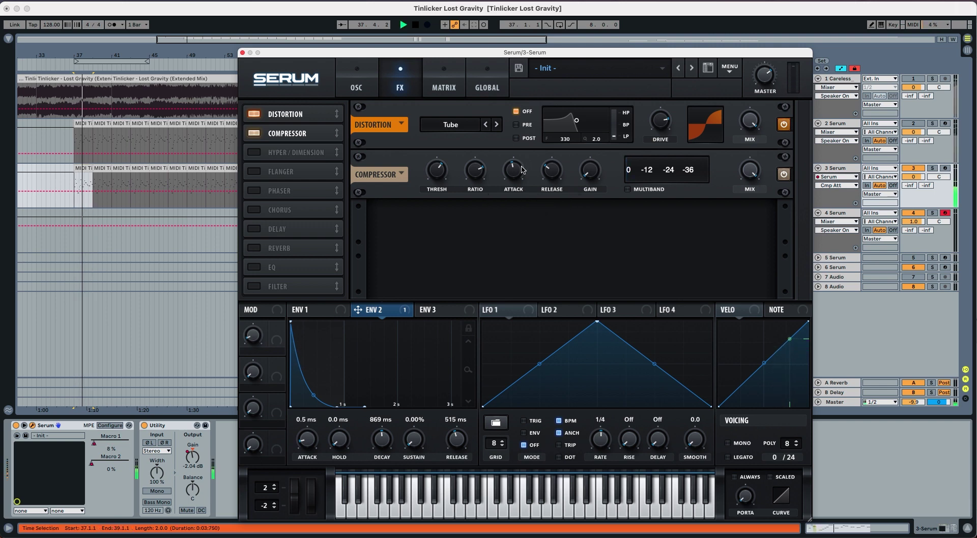
key(space)
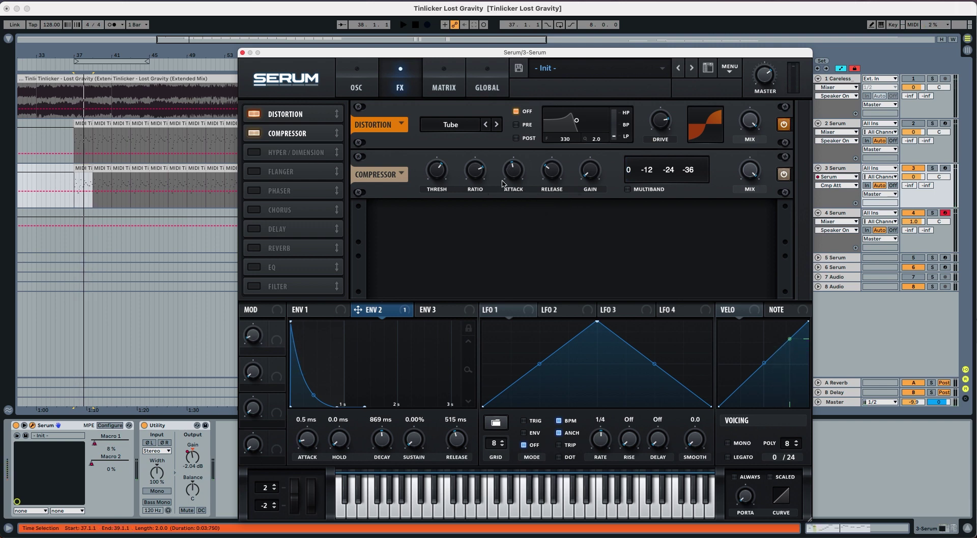
Add an EQ after the compressor with its low band as a low cut at 180 Hz and a reduced Q, and audition it
click(253, 267)
drag(254, 268, 254, 153)
click(533, 240)
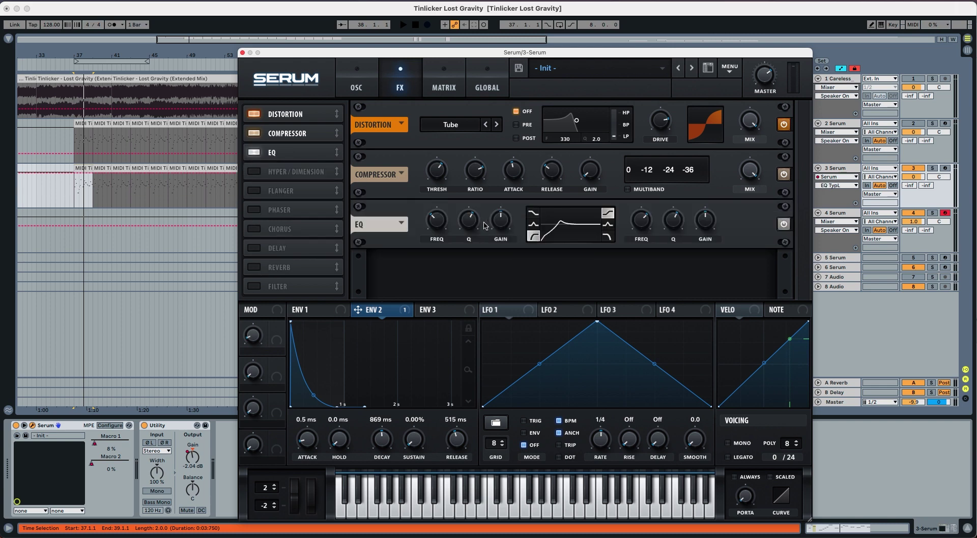
drag(469, 240, 431, 232)
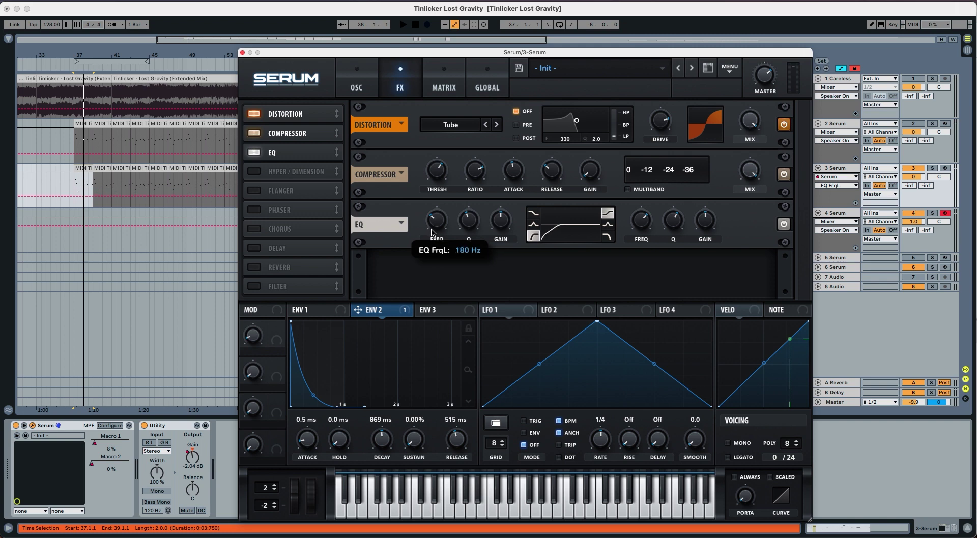
key(space)
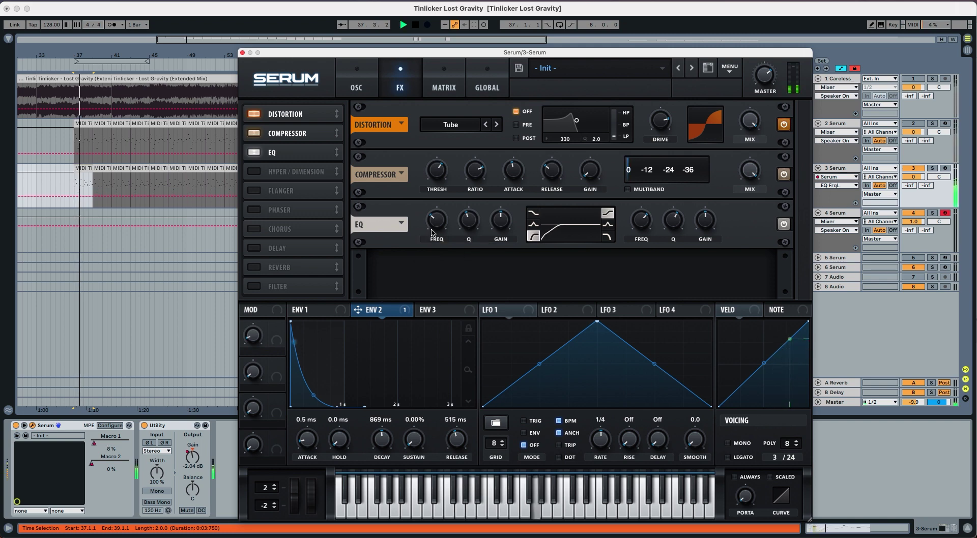
Enable the Filter effect, place it directly after the EQ, and set its type to MG Low 24
click(257, 287)
drag(260, 289, 259, 171)
click(502, 276)
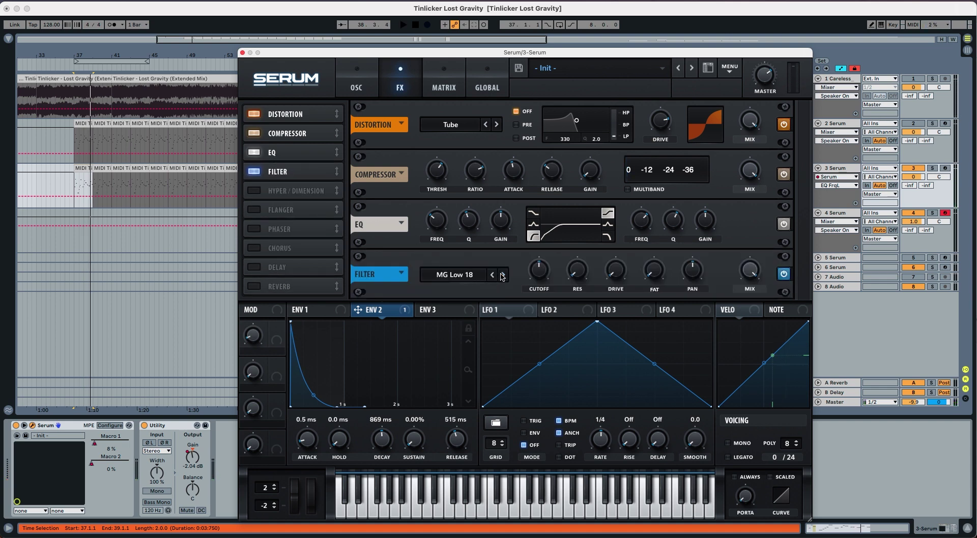
click(502, 276)
click(492, 276)
Lower the effect filter's cutoff, modulate it with envelope 2 by an amount of 53, and audition it
drag(534, 270, 531, 293)
drag(412, 309, 529, 267)
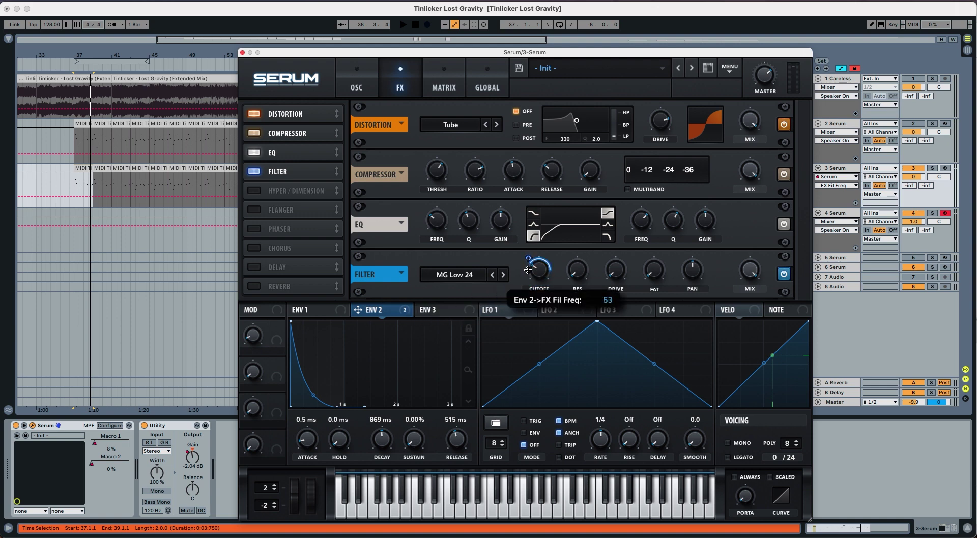
key(space)
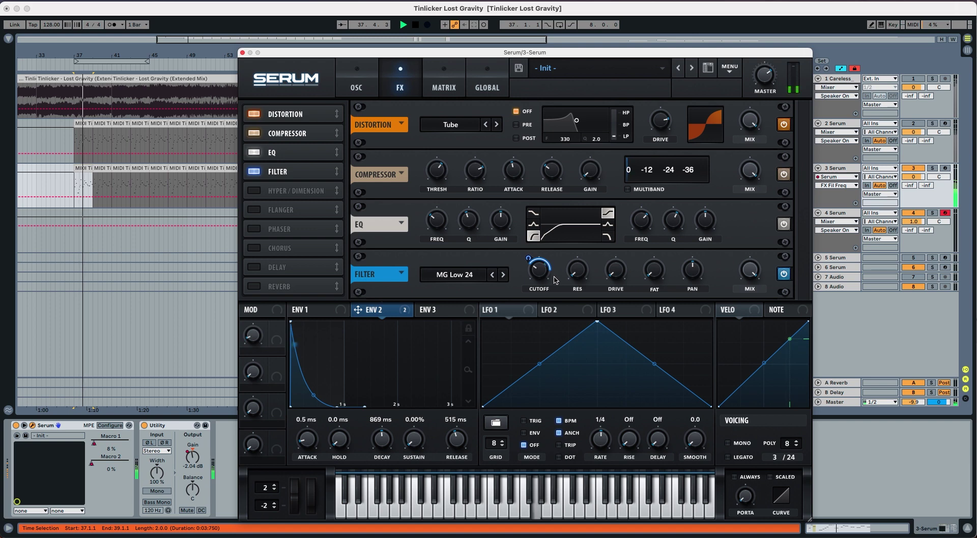
key(space)
Set the effect filter's resonance to 3% and its drive to 7%, and audition the patch
click(575, 270)
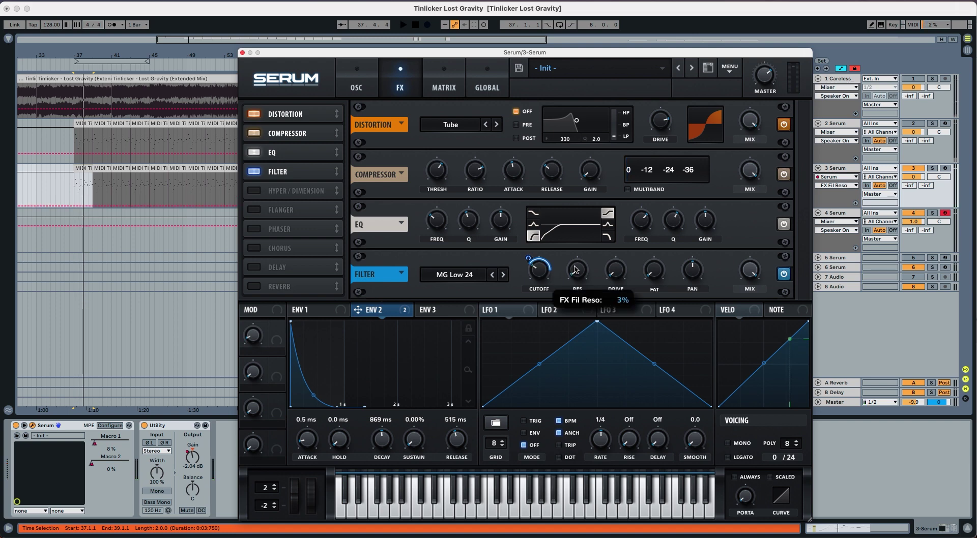
click(615, 270)
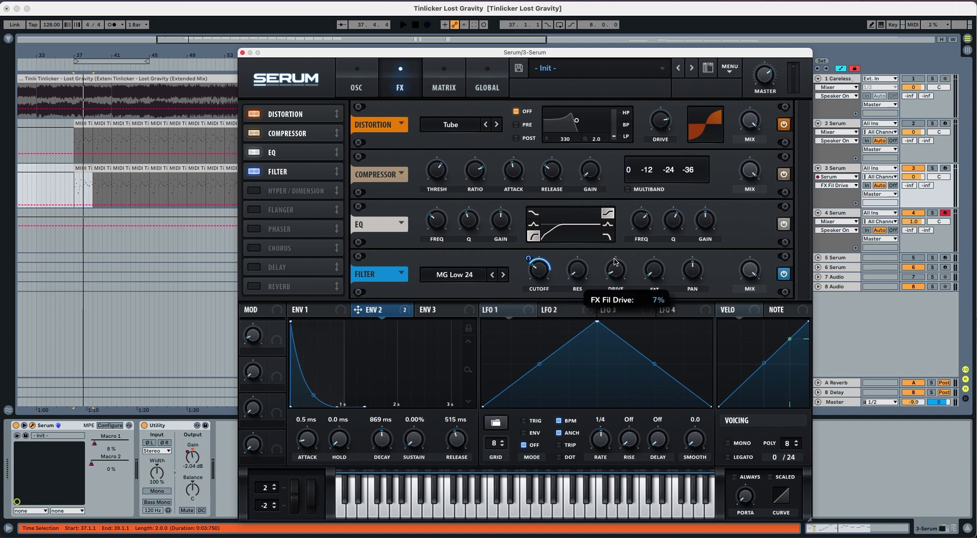
key(space)
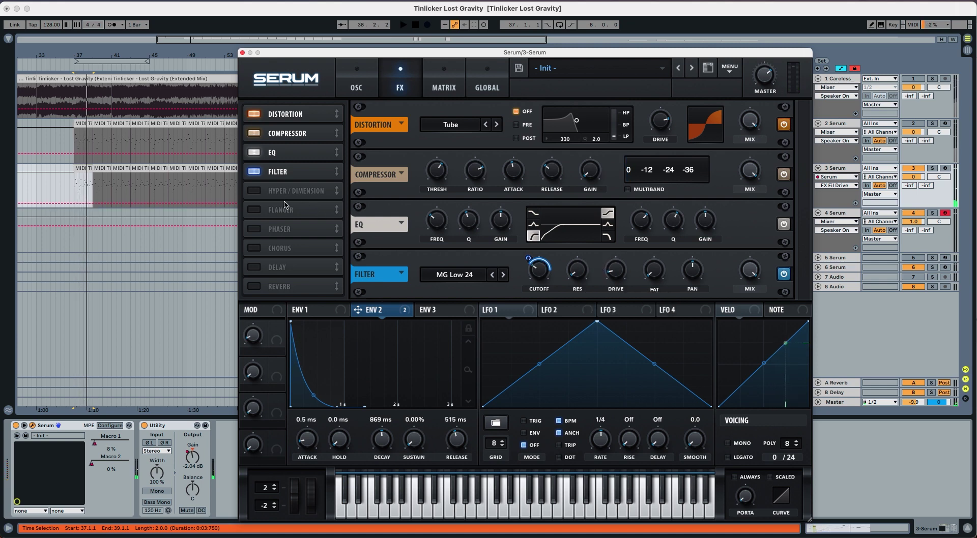
Enable the Reverb after the filter, raise its decay and low cut, and set its mix to 37% during playback
drag(261, 287, 262, 190)
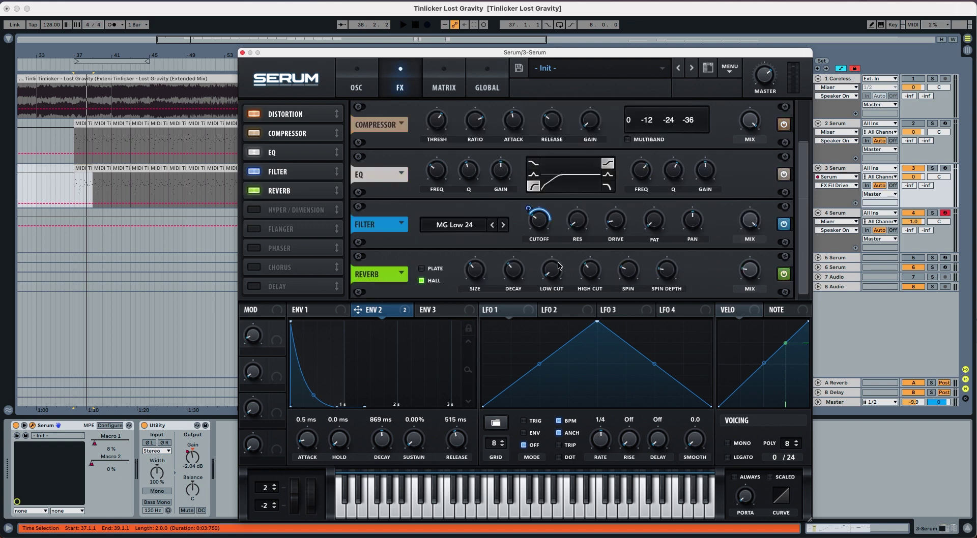
drag(515, 270, 516, 261)
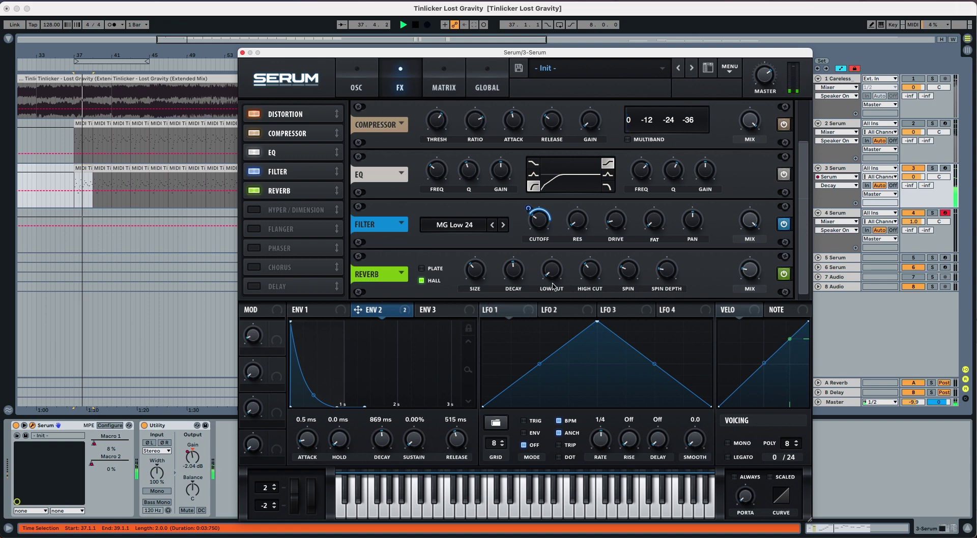
click(553, 263)
drag(553, 263, 555, 246)
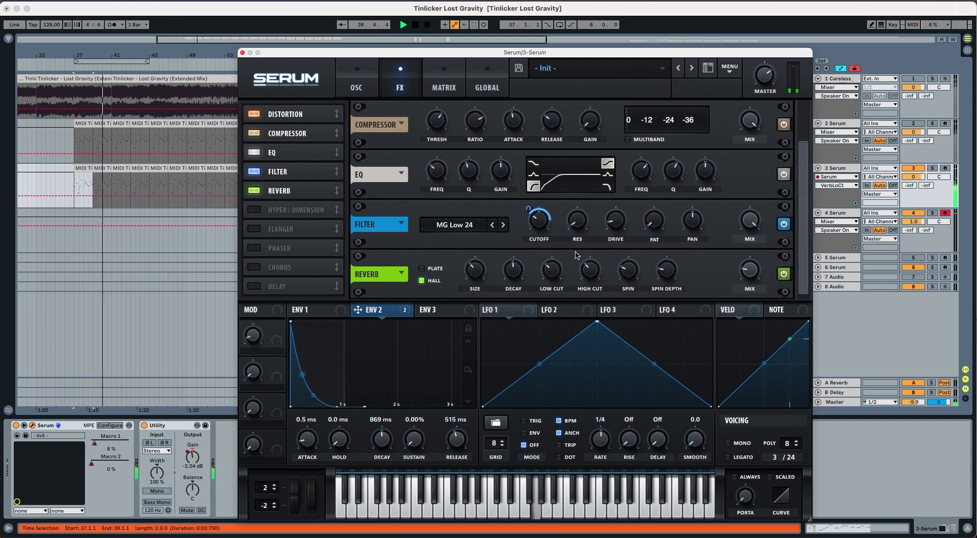
click(746, 265)
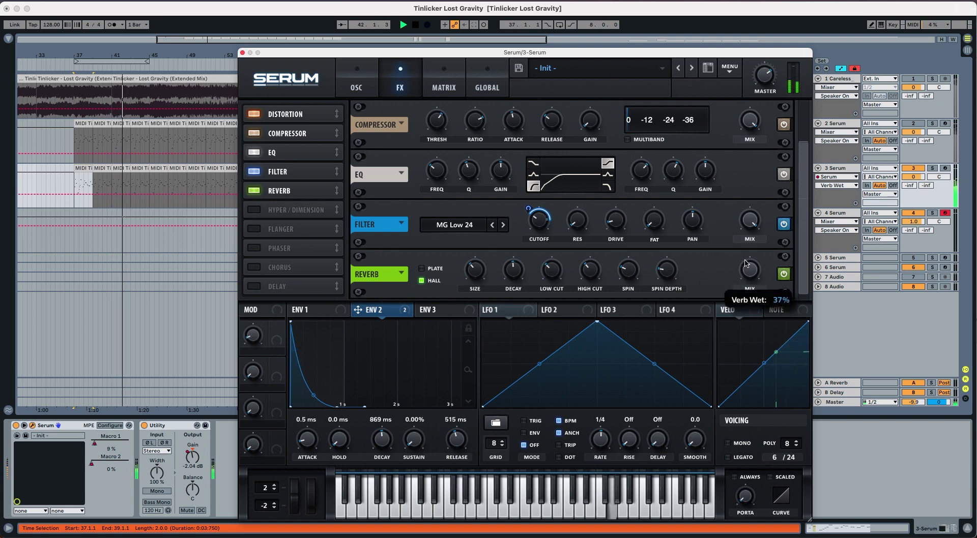
key(space)
Enable the Delay after the reverb and set both channels to dotted 1/8 times
click(263, 284)
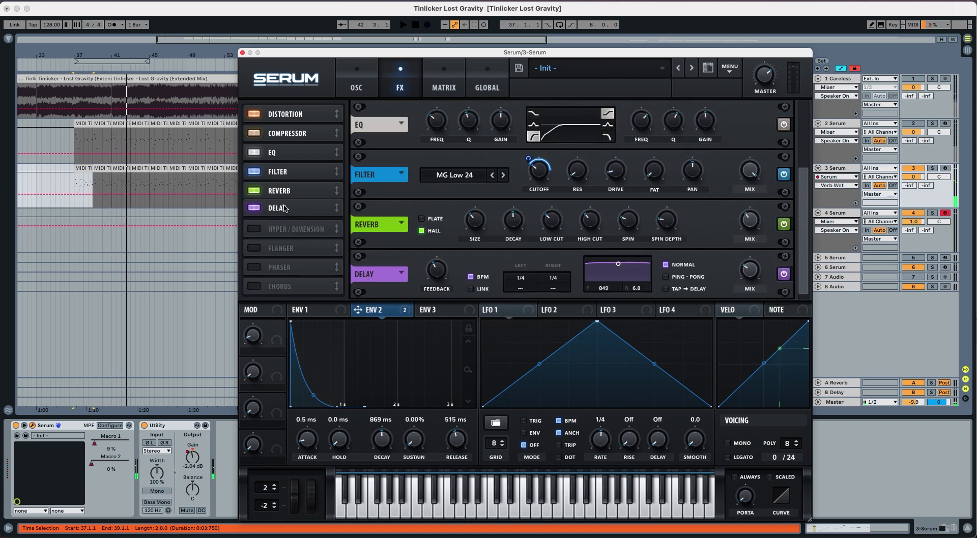
click(517, 285)
drag(518, 287, 532, 214)
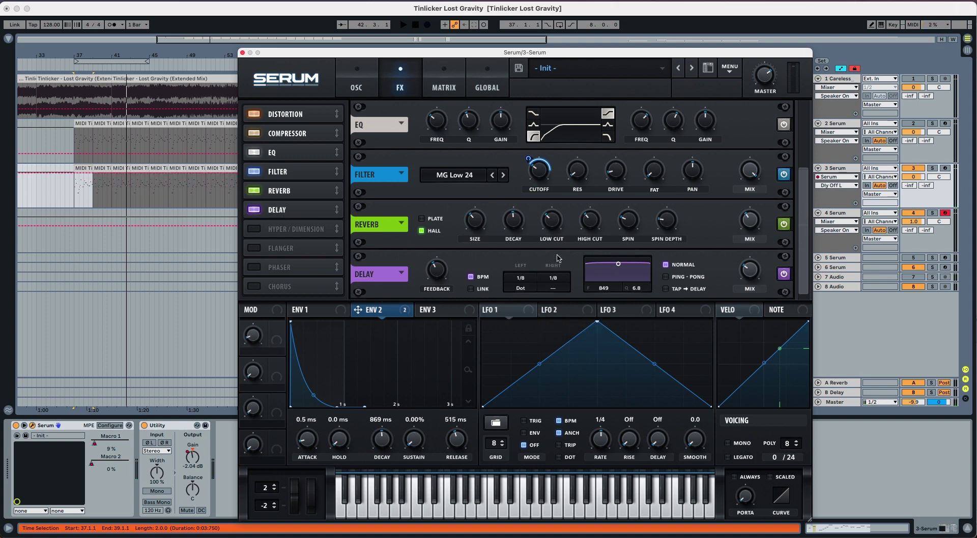
drag(554, 293, 553, 282)
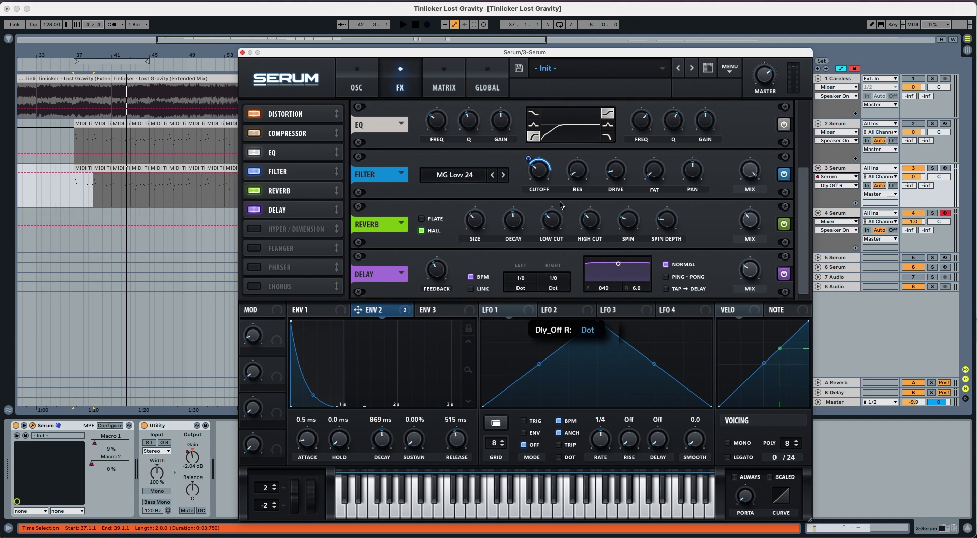
Set the delay's filter to 1988 Hz with a Q of 2.2, and adjust the delay mix during playback
drag(603, 291, 641, 344)
key(space)
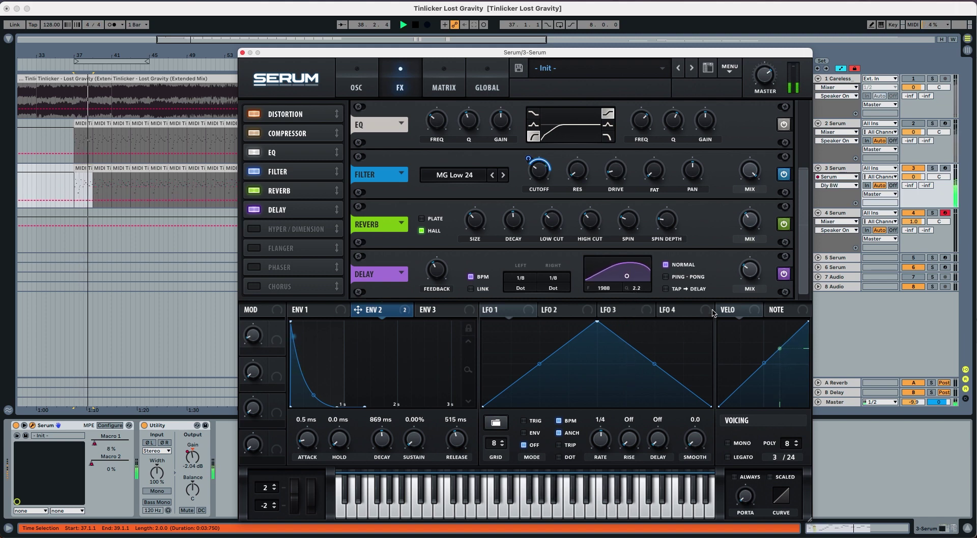
click(746, 279)
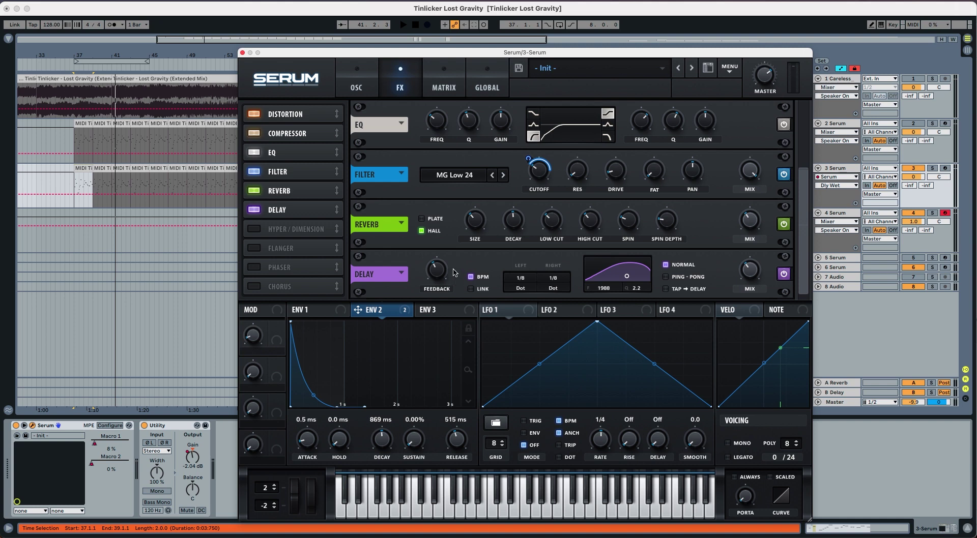
Add a modulation matrix entry from Env 3 to the global Mast.Tun with an amount of about 18
click(446, 91)
click(267, 169)
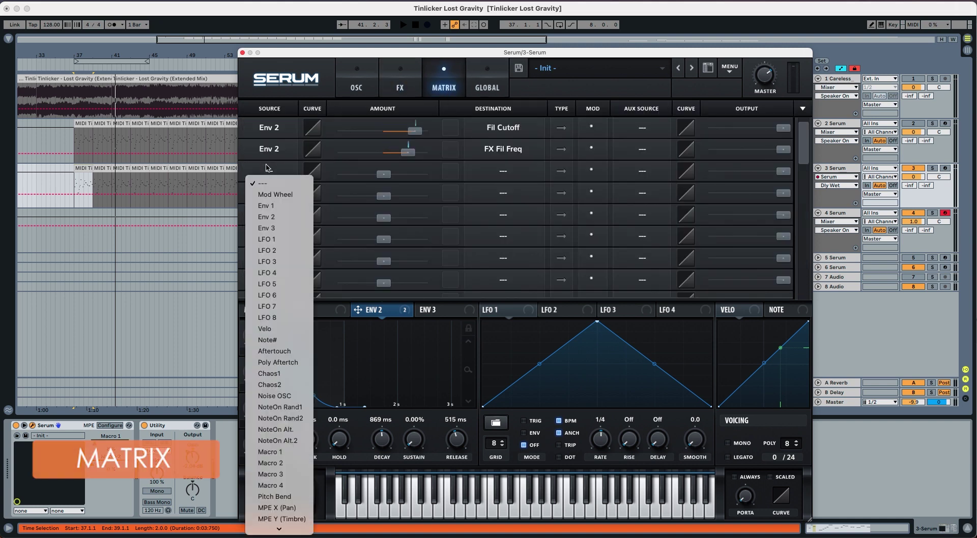
click(267, 229)
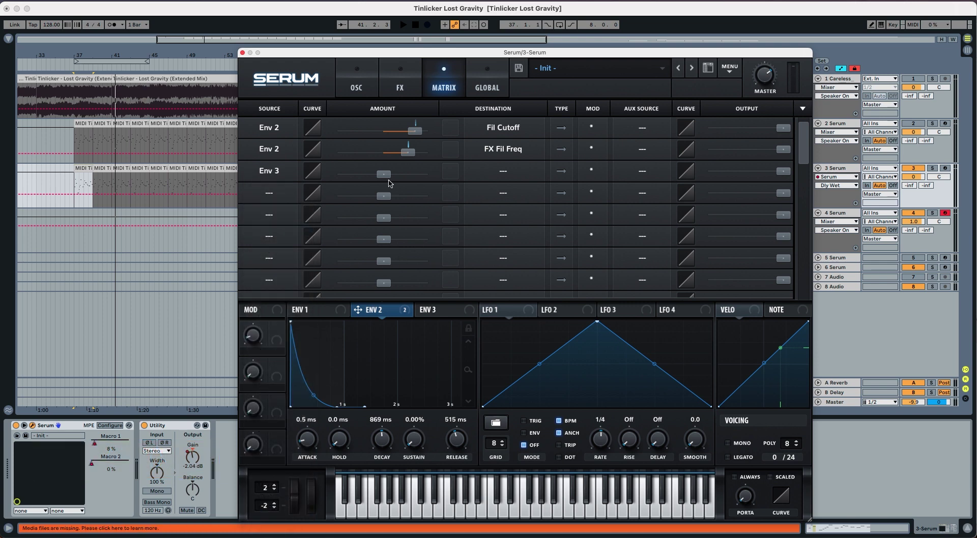
drag(385, 178, 396, 179)
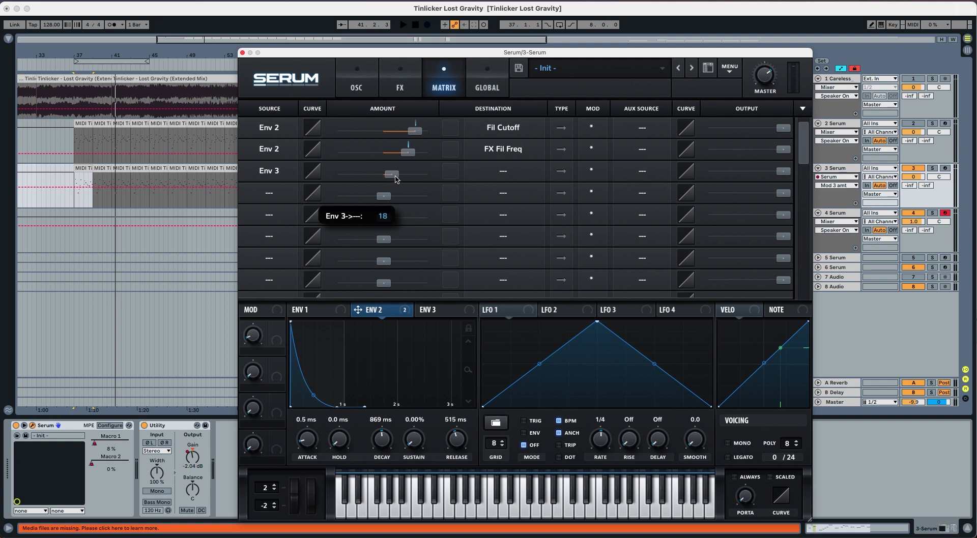
click(496, 176)
mouse_move(496, 262)
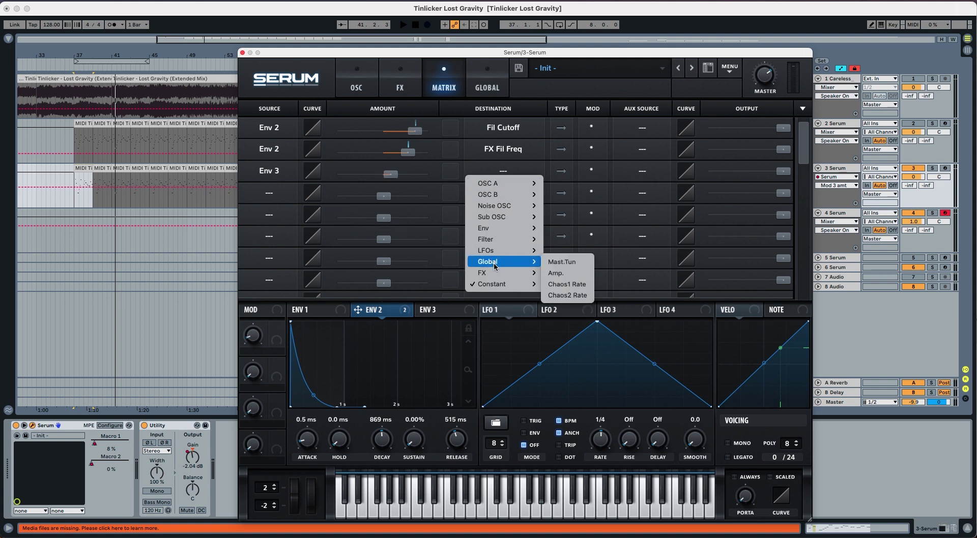
click(562, 261)
Set envelope 3's sustain to 0% and its decay to about 9.7 ms, and audition the pitch attack
click(437, 310)
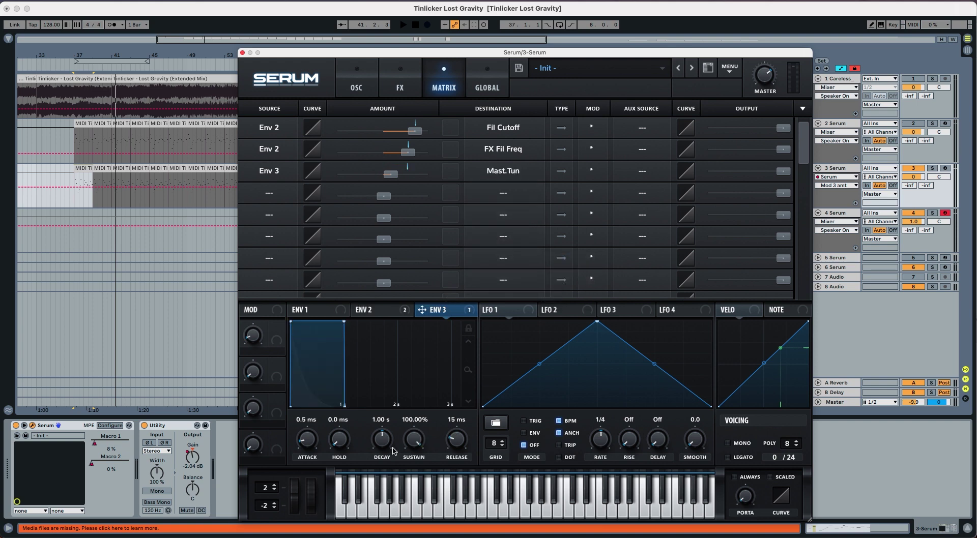
drag(416, 446, 410, 472)
mouse_move(383, 441)
mouse_down()
mouse_move(377, 475)
mouse_move(381, 439)
mouse_move(379, 448)
mouse_up()
key(space)
key(space)
key(space)
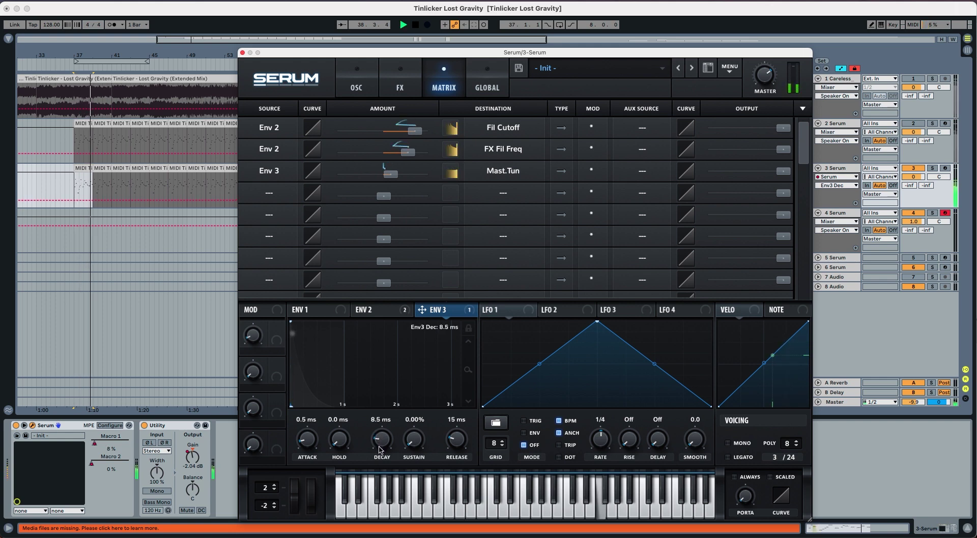
Bypass and re-enable the envelope 3 modulation during playback to compare the sound with and without it
right_click(434, 315)
click(448, 336)
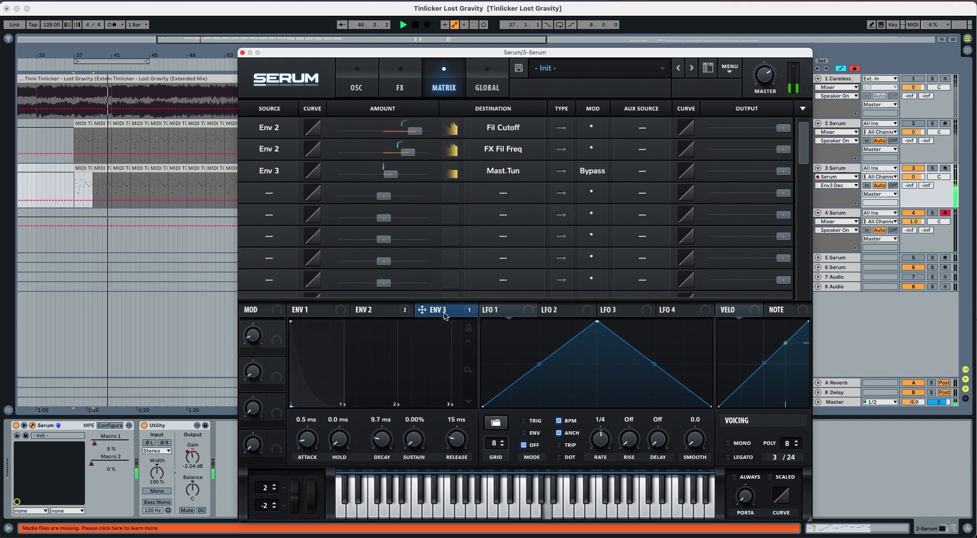
right_click(444, 315)
click(448, 345)
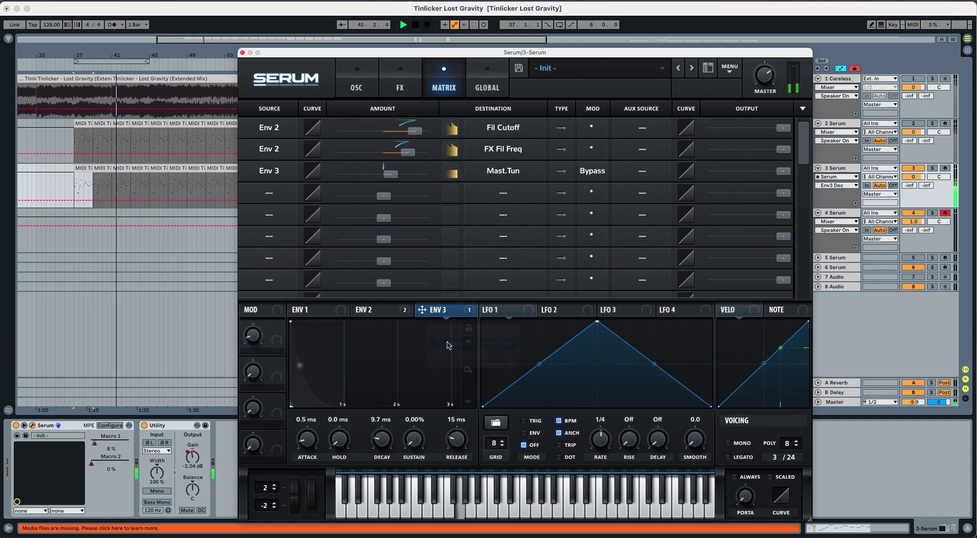
key(space)
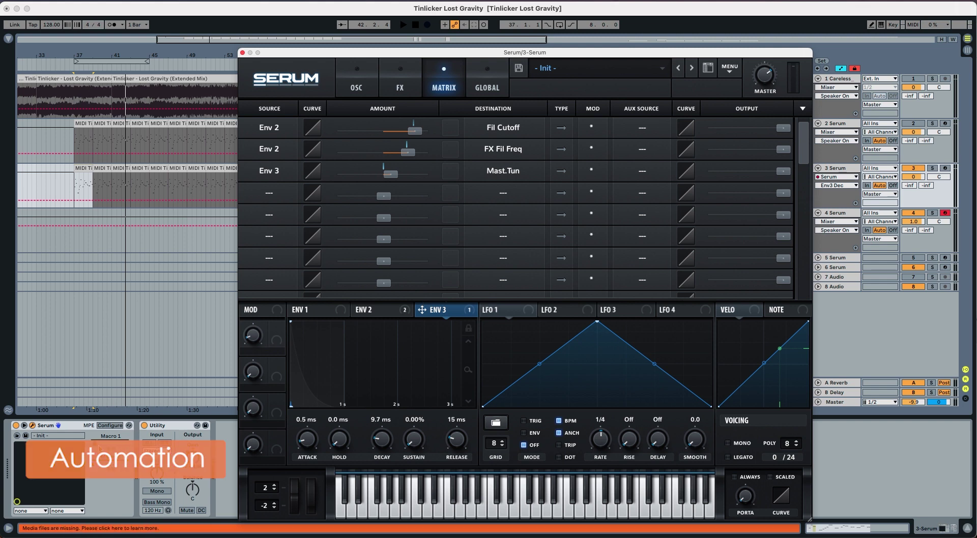
Inspect the automation curves of Macro 1 and Macro 2 on the Serum track, re-enabling the overridden automation
click(111, 436)
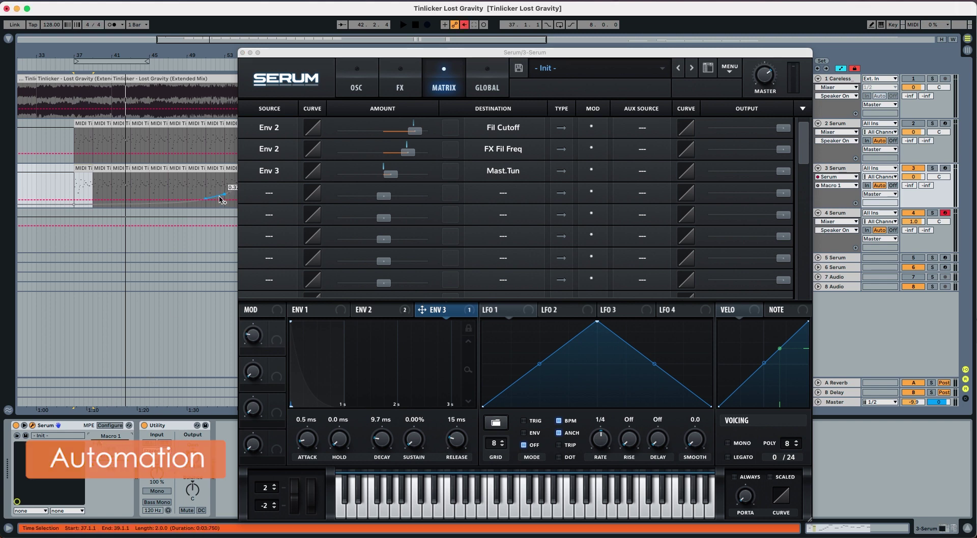
click(464, 25)
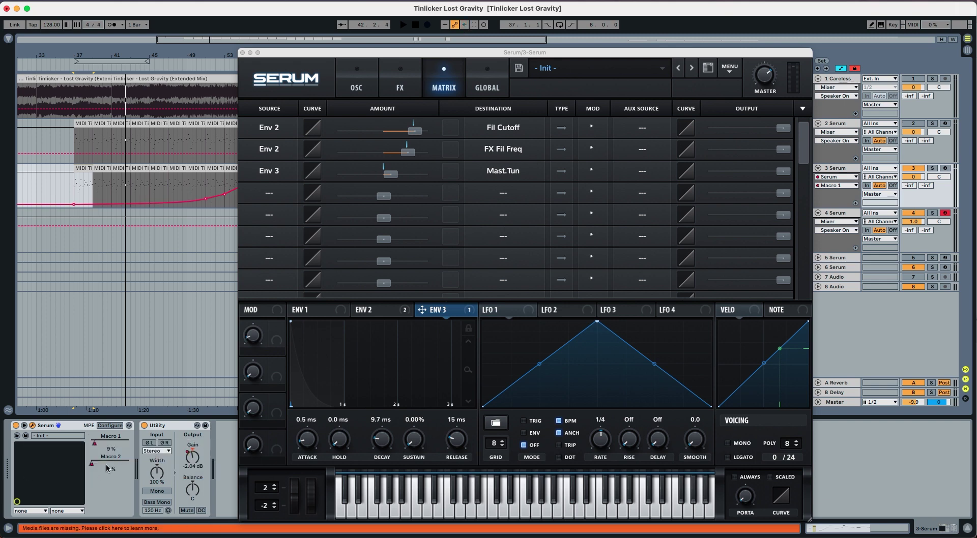
click(95, 466)
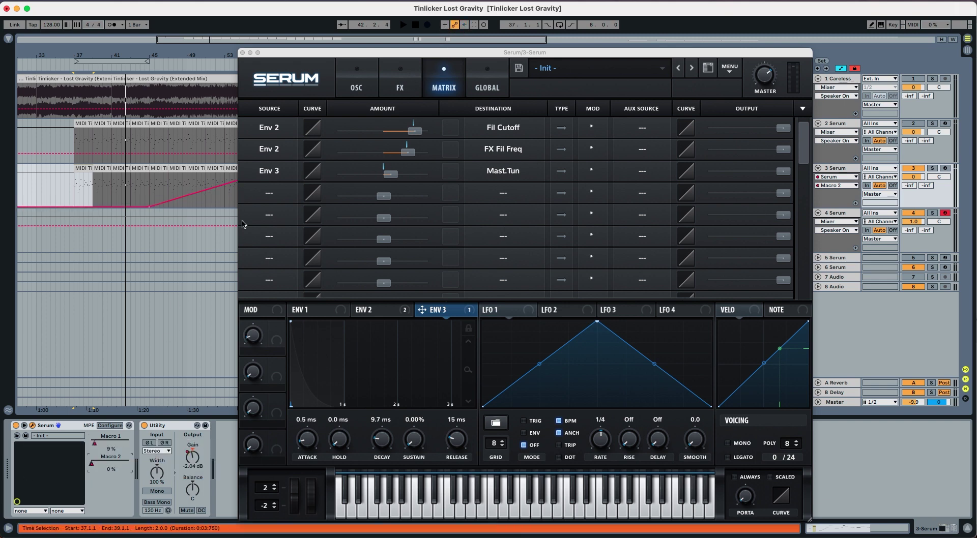
Assign Macro 2 to the reverb mix and the delay mix, and adjust the reverb mix's modulation amount
click(278, 334)
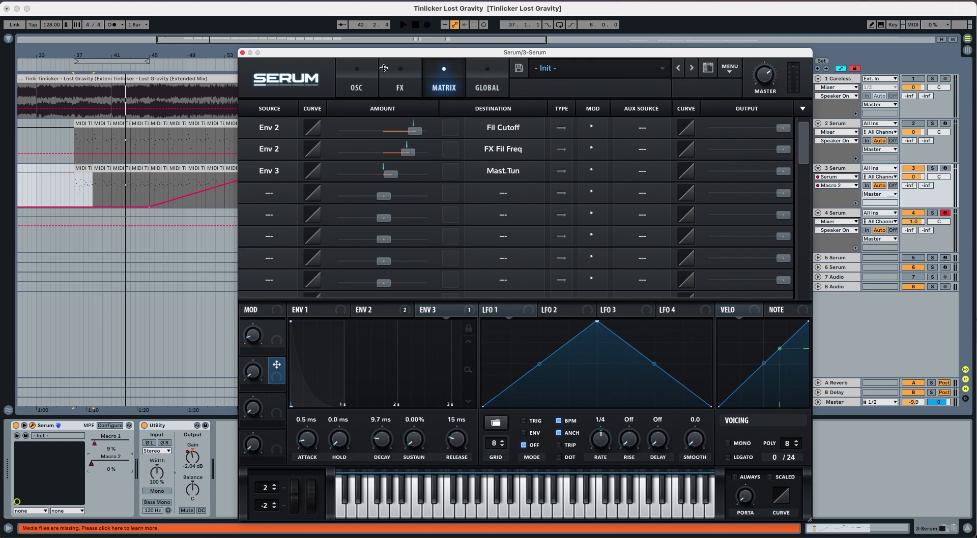
click(395, 80)
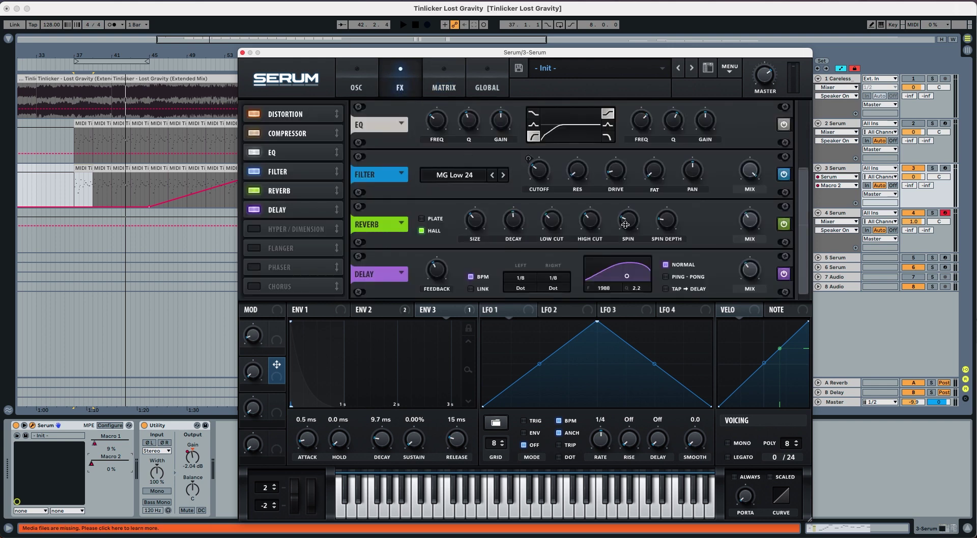
drag(277, 365, 750, 220)
drag(276, 366, 738, 287)
drag(737, 212, 735, 237)
Assign Macro 1 to the main filter's cutoff and to the effect filter's cutoff
click(363, 79)
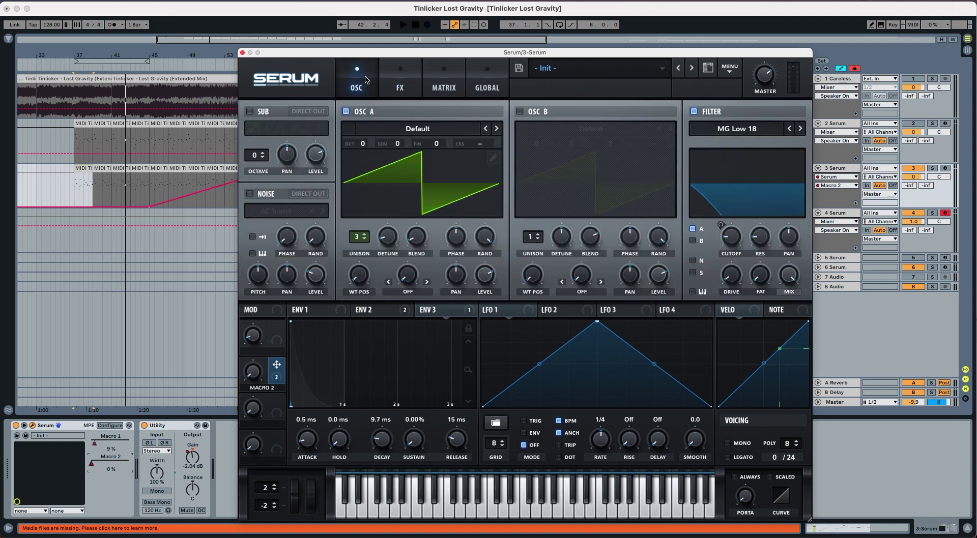
mouse_move(277, 330)
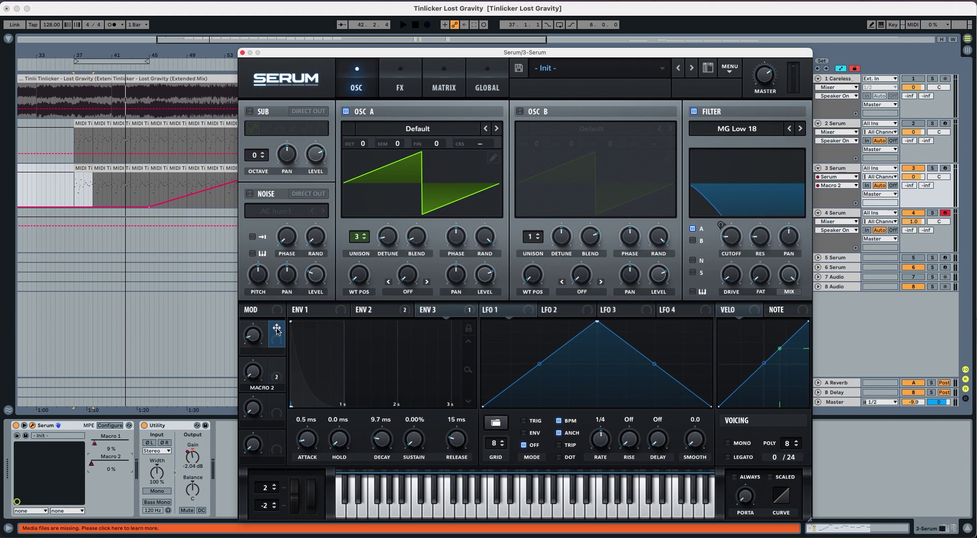
drag(278, 331, 730, 236)
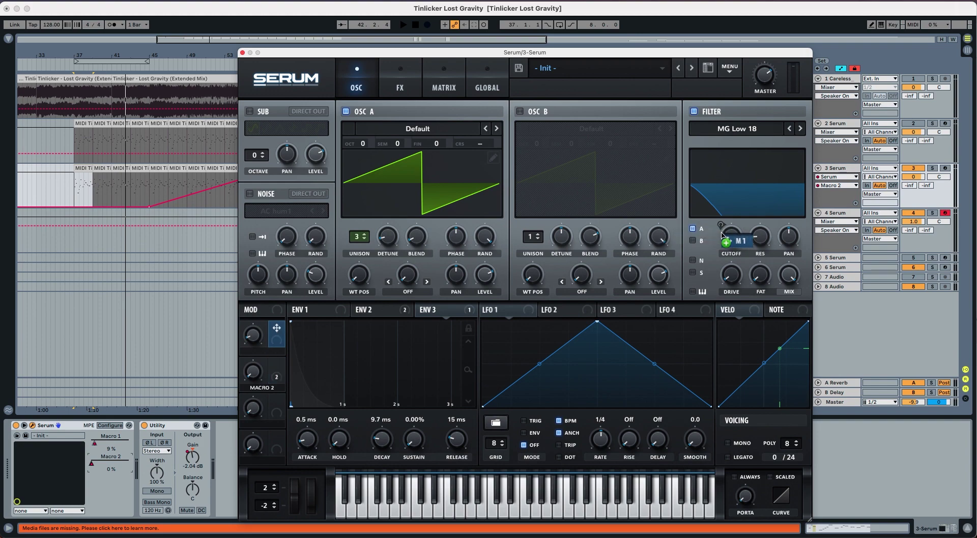
click(402, 81)
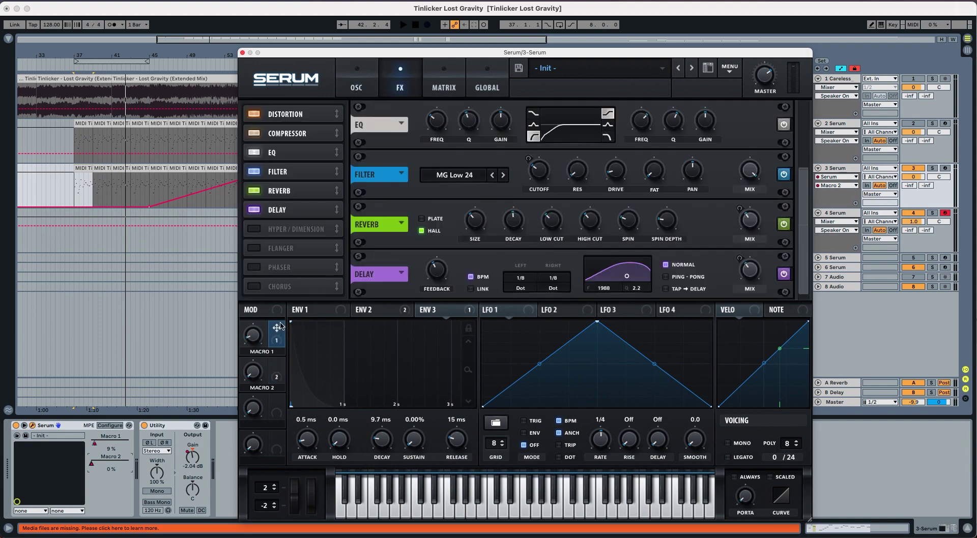
drag(277, 328, 539, 171)
Assign Macro 1 to envelope 1's release with a modulation amount of 40, and play the result
click(359, 93)
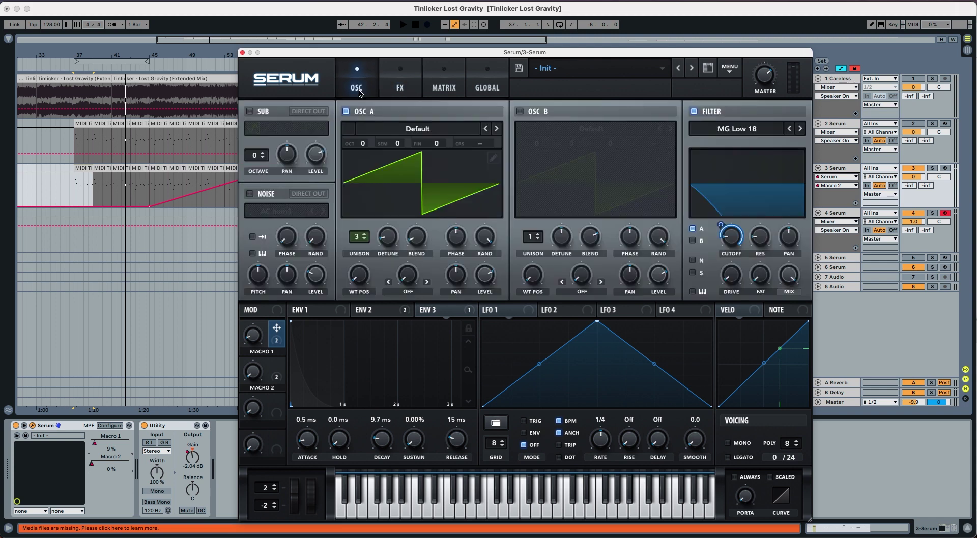
click(308, 314)
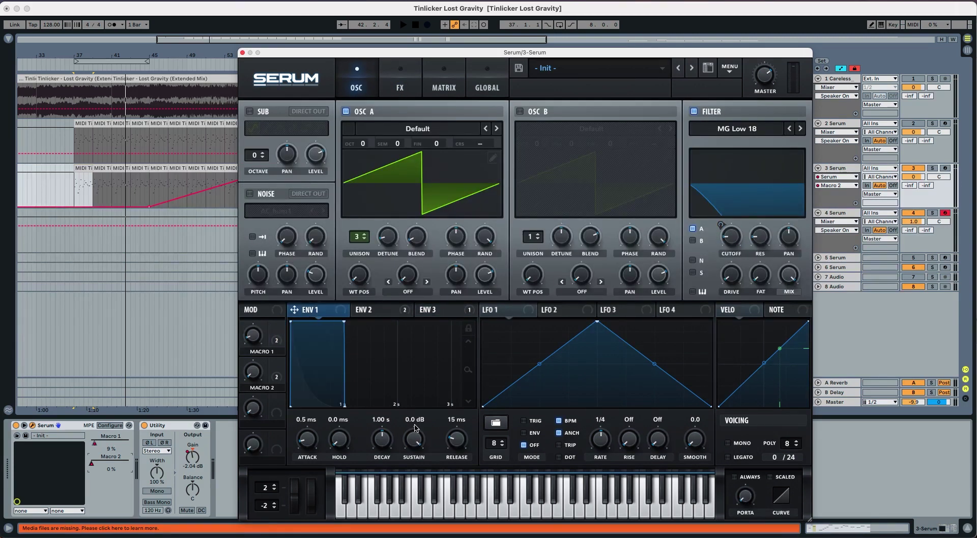
drag(277, 328, 447, 431)
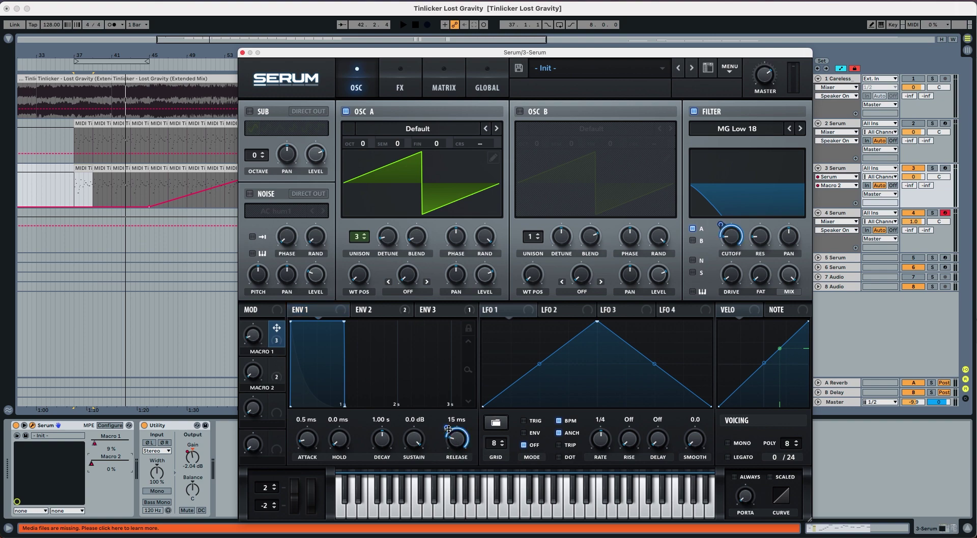
mouse_move(448, 429)
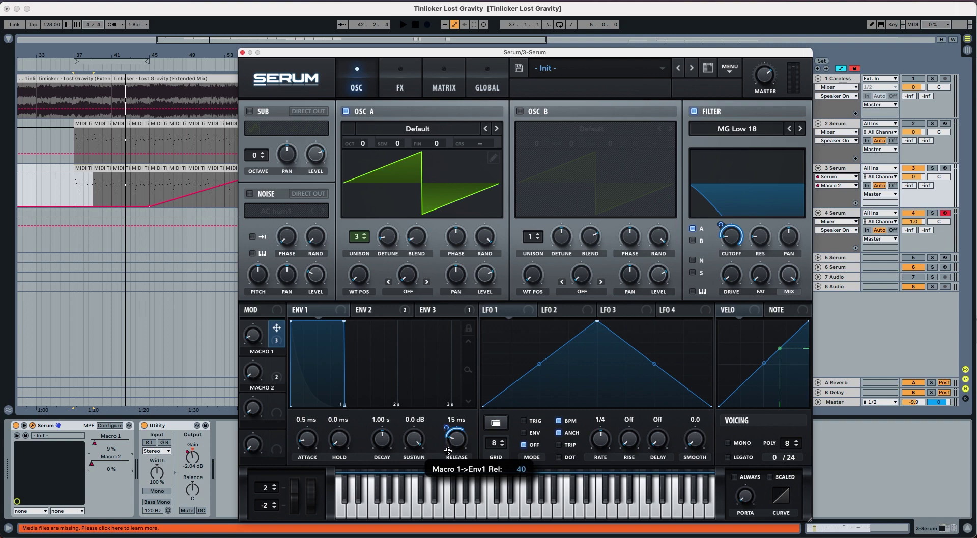
key(space)
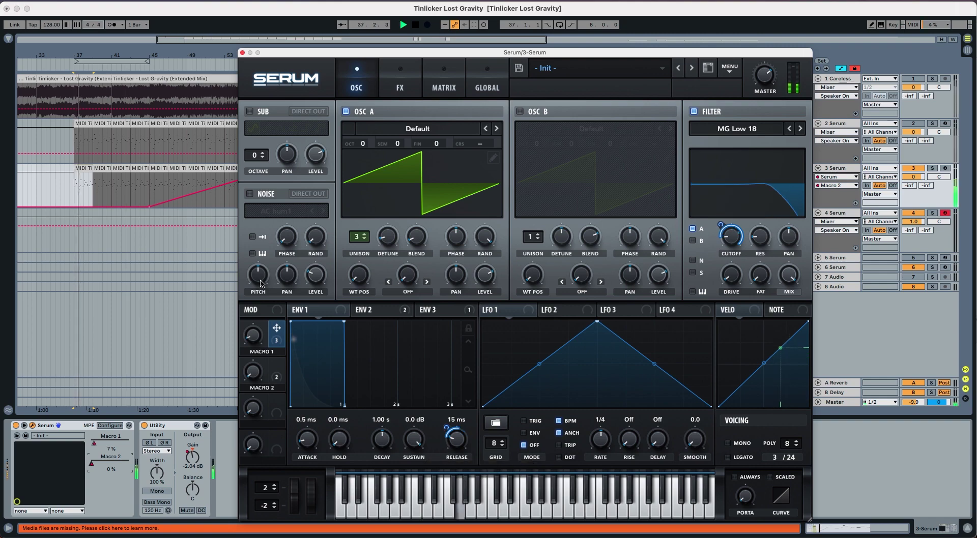
Assign Macro 1 to the unison detune and the blend of oscillator A
drag(281, 331, 376, 228)
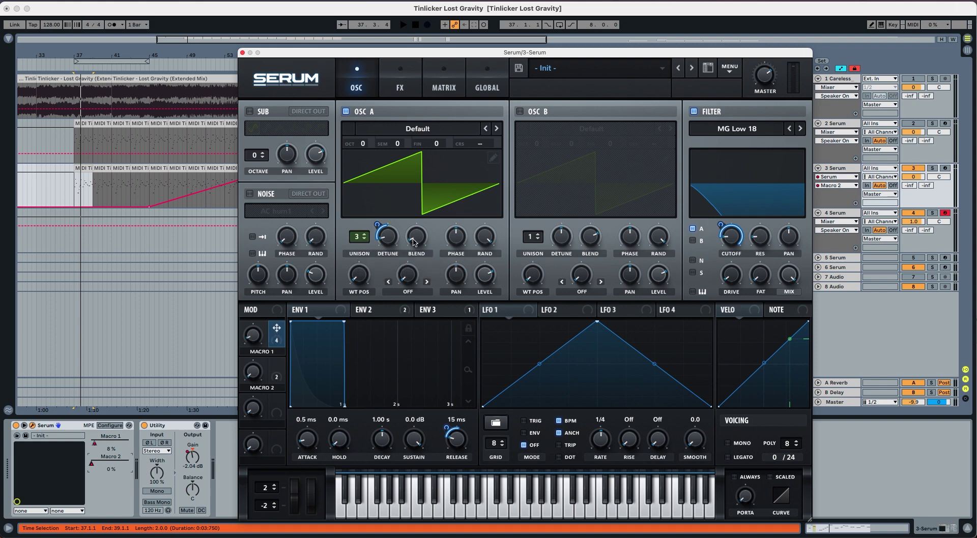
drag(275, 328, 405, 245)
Play the arrangement from bar 46 and compare the Serum pluck with the soloed reference track
click(158, 142)
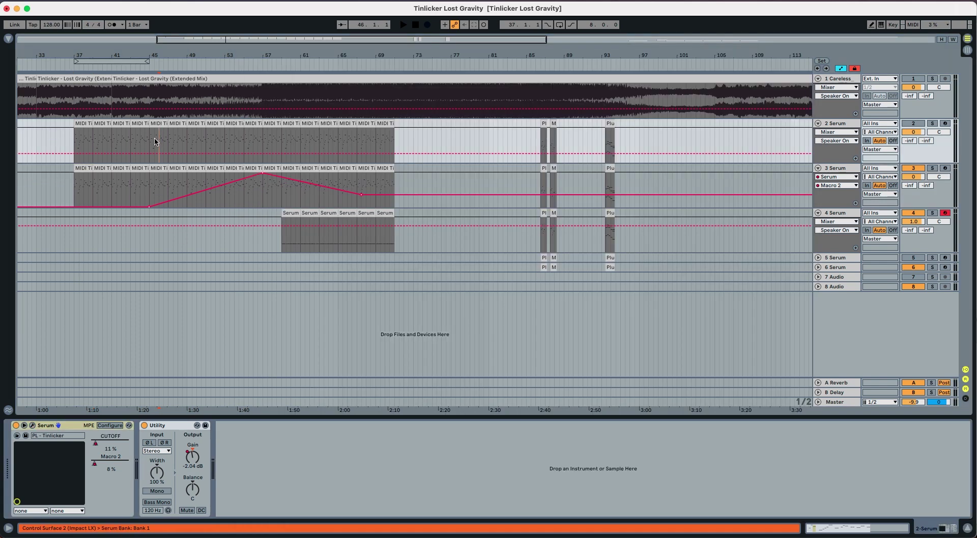
key(space)
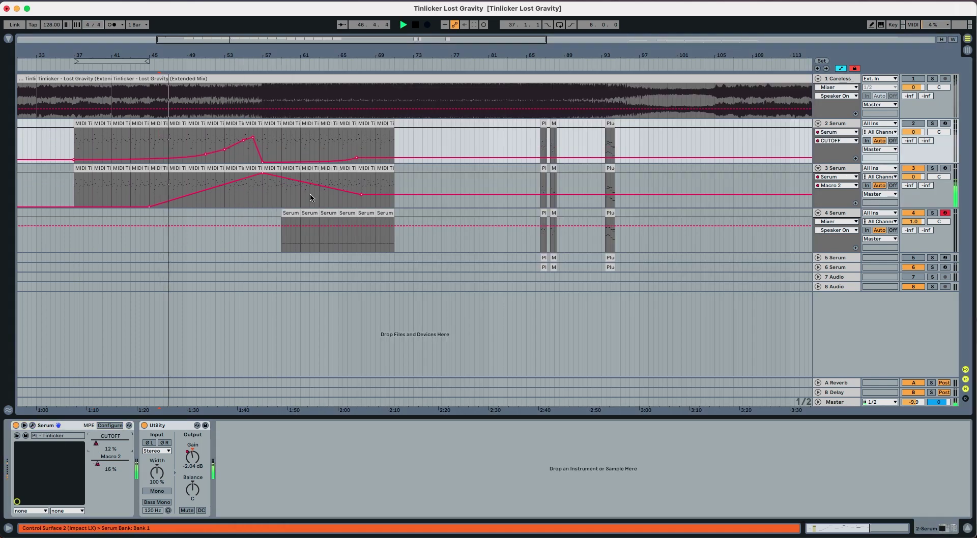
click(932, 78)
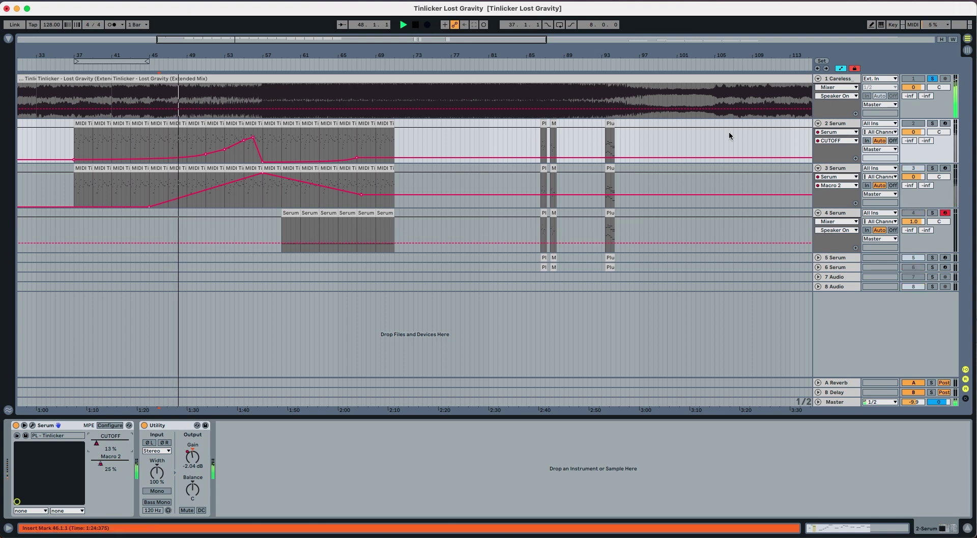
click(932, 79)
click(835, 168)
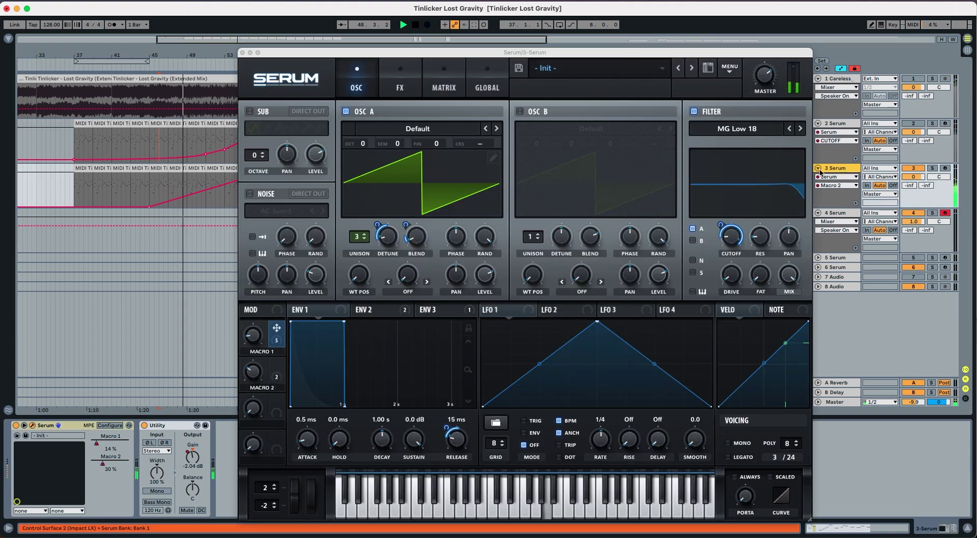
click(765, 81)
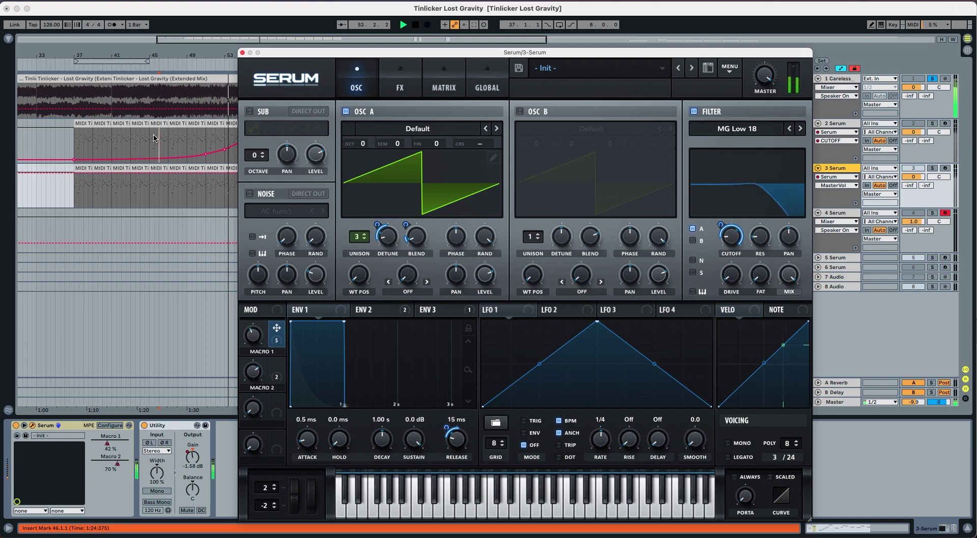
key(space)
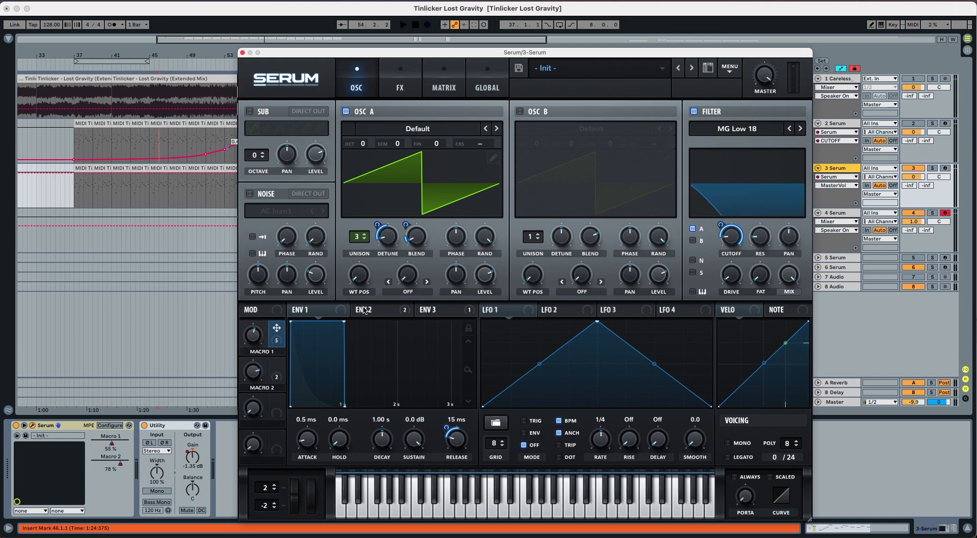
Set the voicing to Mono, toggling it during playback from bar 50.3 to compare mono with polyphonic
click(728, 444)
click(202, 190)
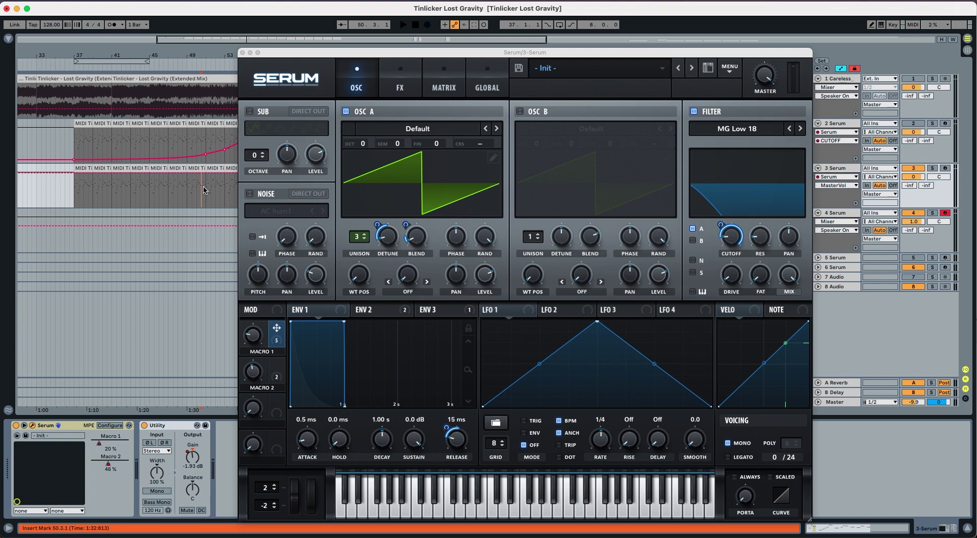
key(space)
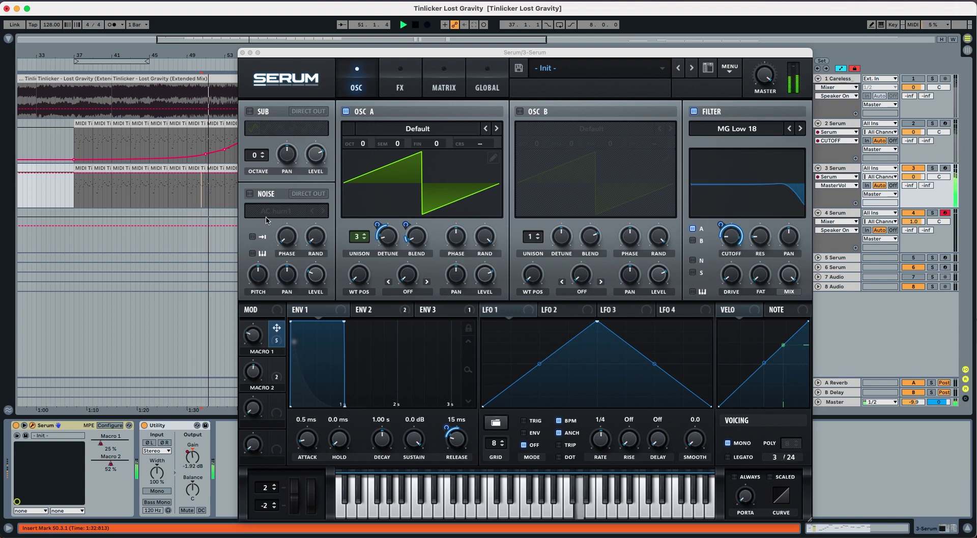
click(727, 444)
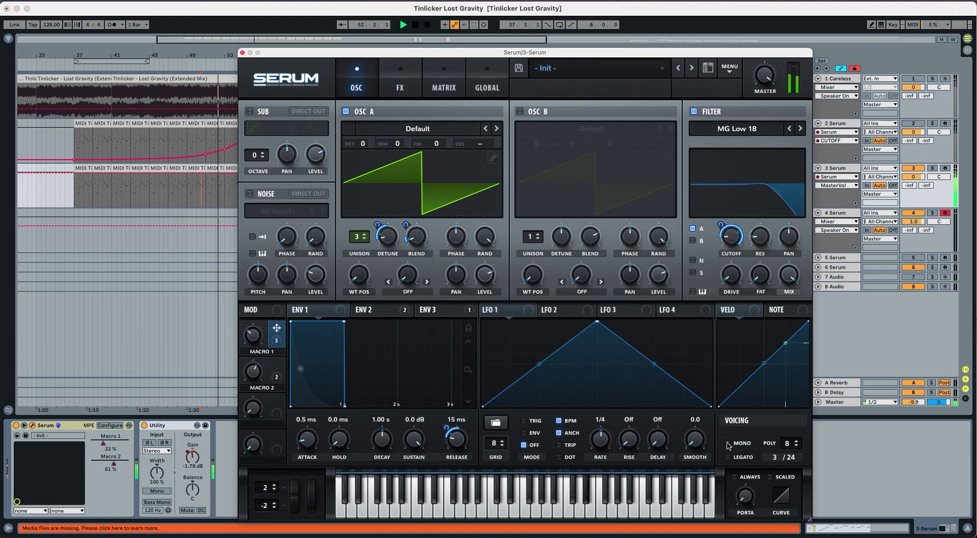
click(728, 444)
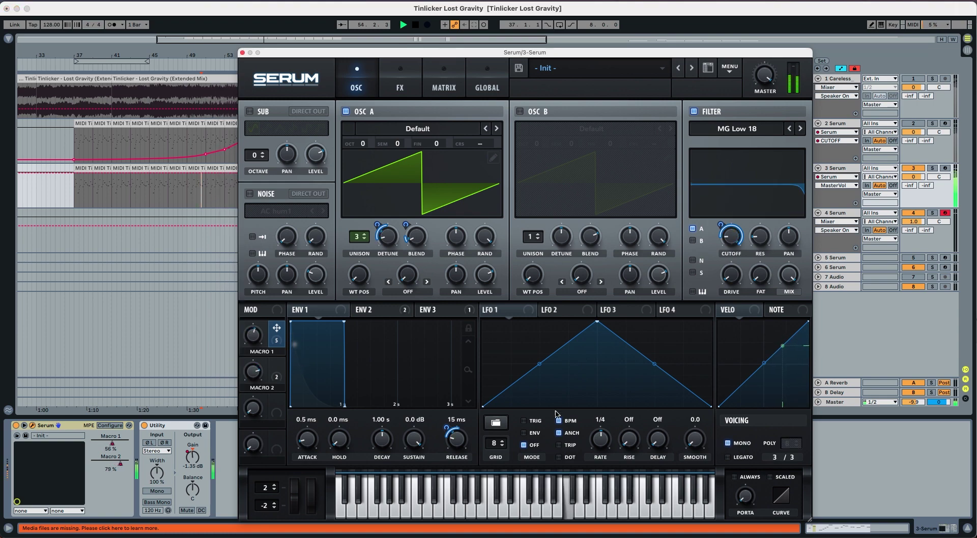
Play the finished pluck on the 3 Serum track around bar 54 and from the clip at bar 37
click(837, 169)
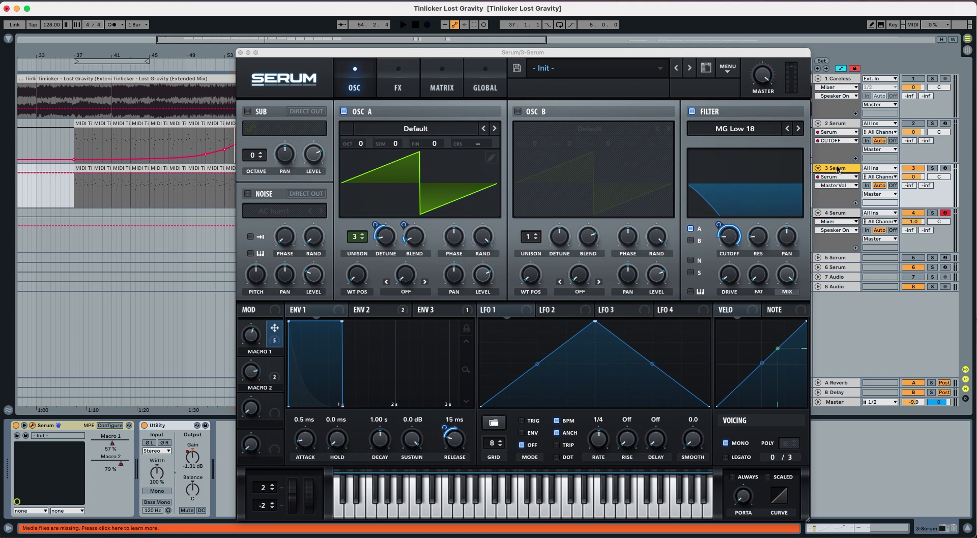
key(space)
key(space)
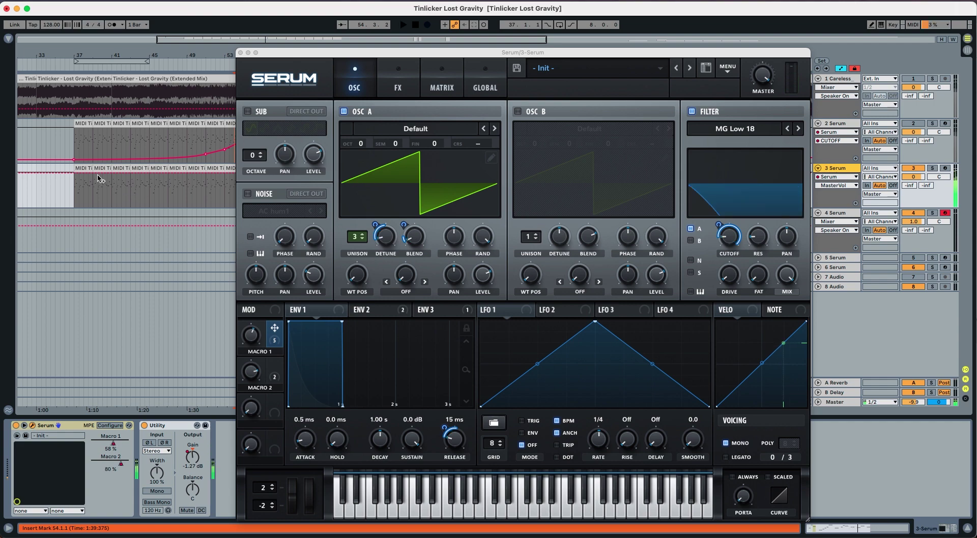
click(88, 168)
key(space)
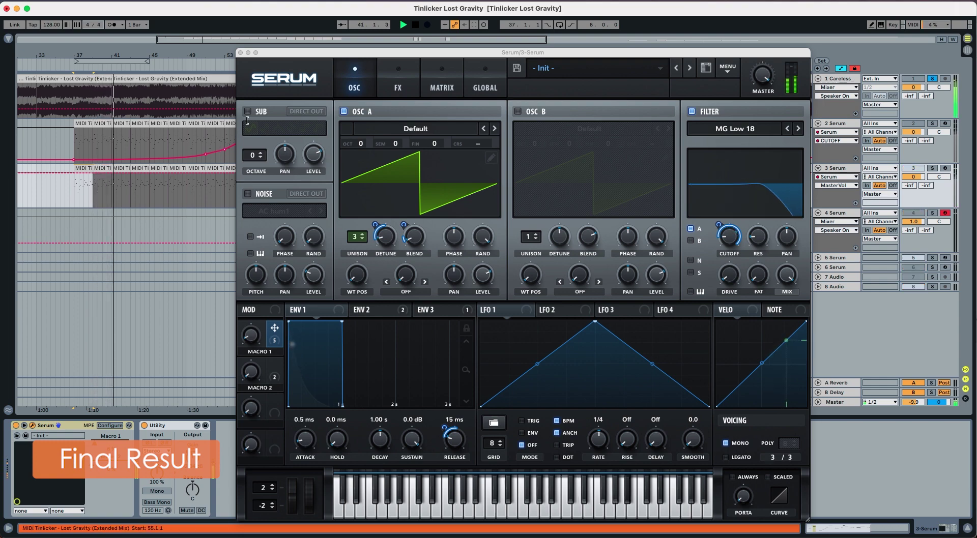
Move the Serum window off the clips and play the soloed reference track from bar 57
click(293, 56)
drag(293, 56, 450, 46)
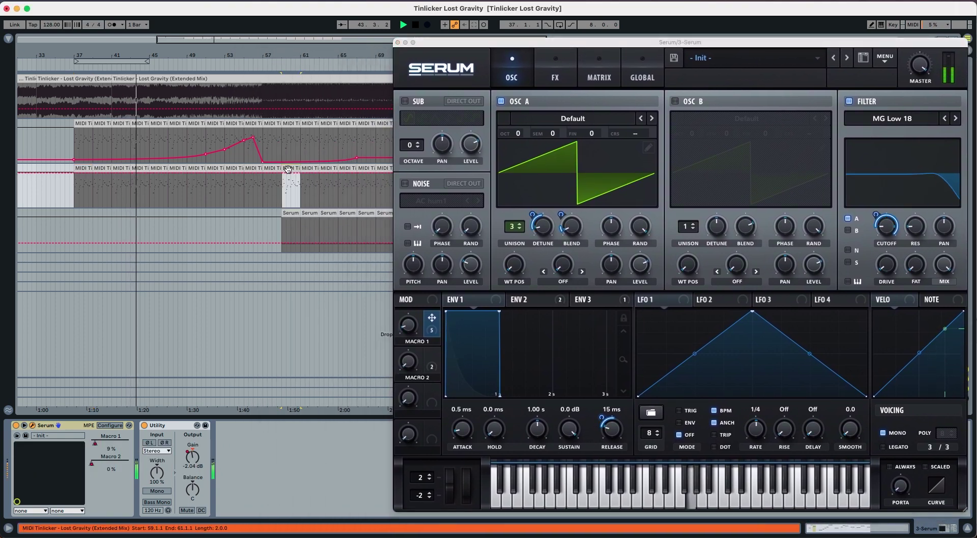
click(271, 169)
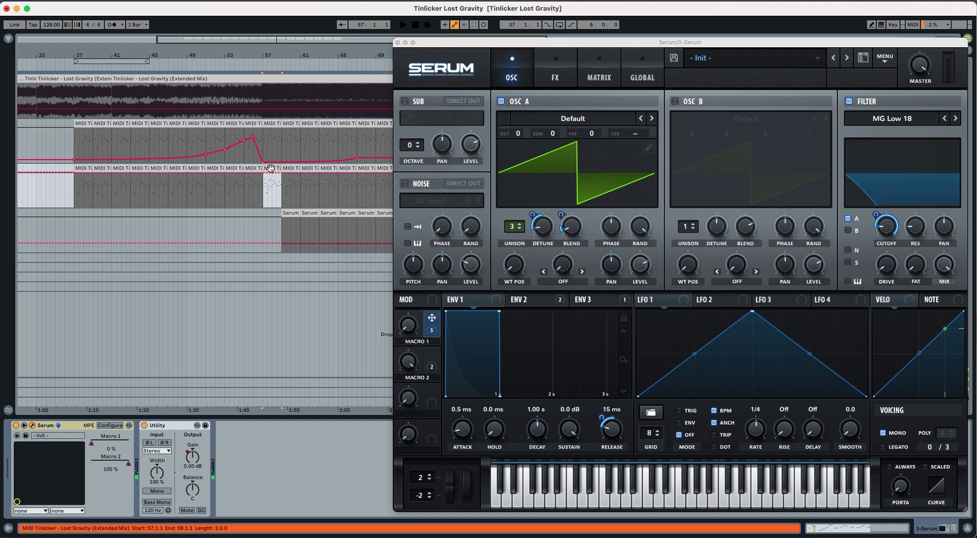
click(261, 102)
key(space)
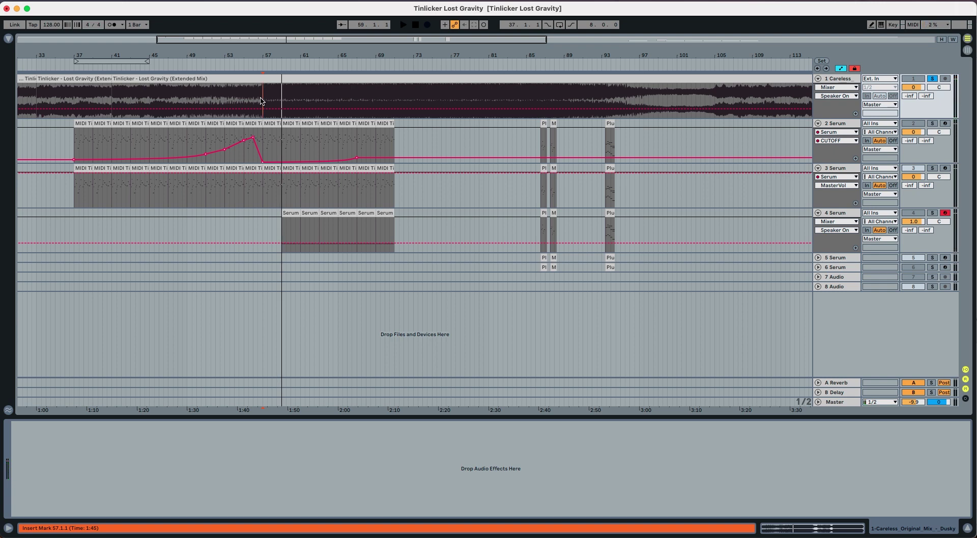
key(space)
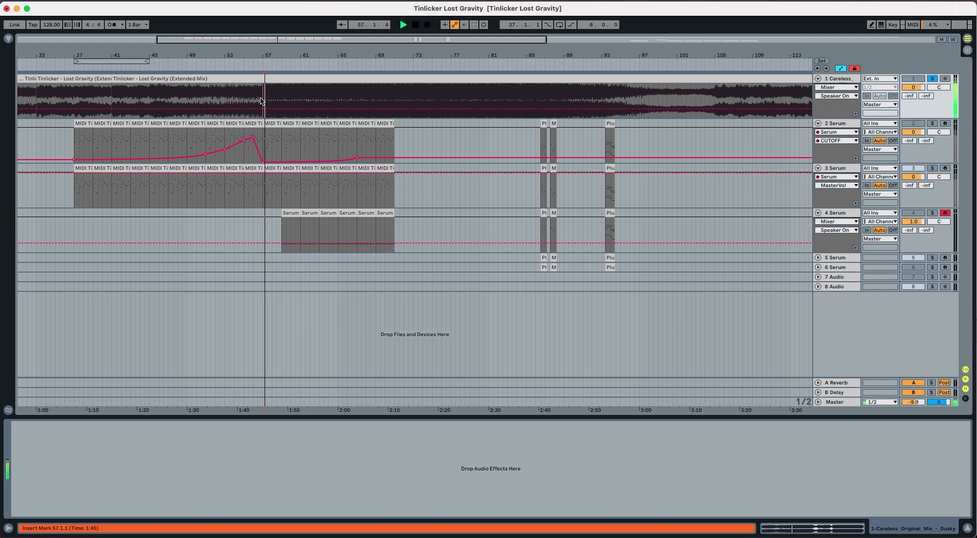